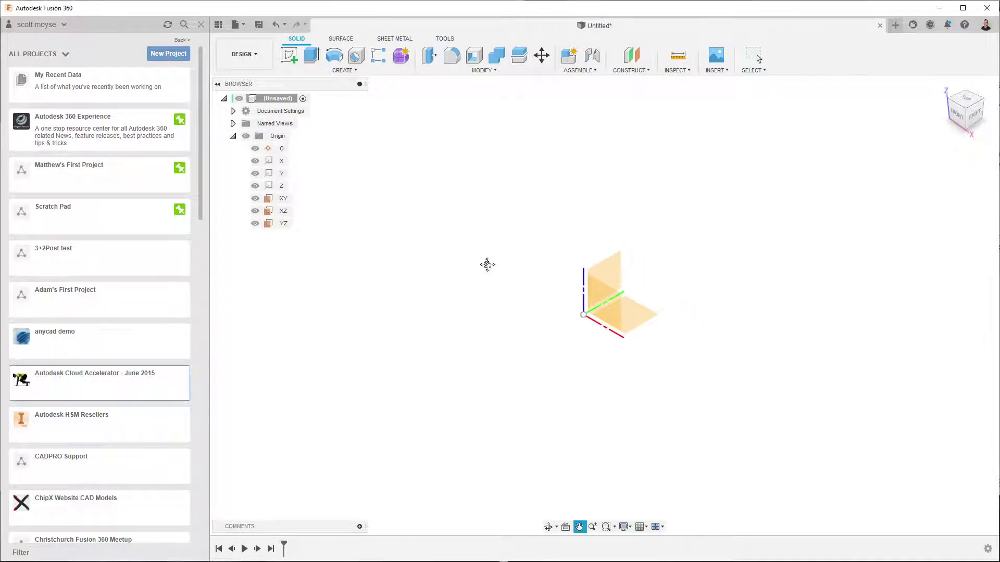
- Hide the origin geometry and start a new sketch on the XY plane
{"action": "left_click", "coordinate": [633, 327]}
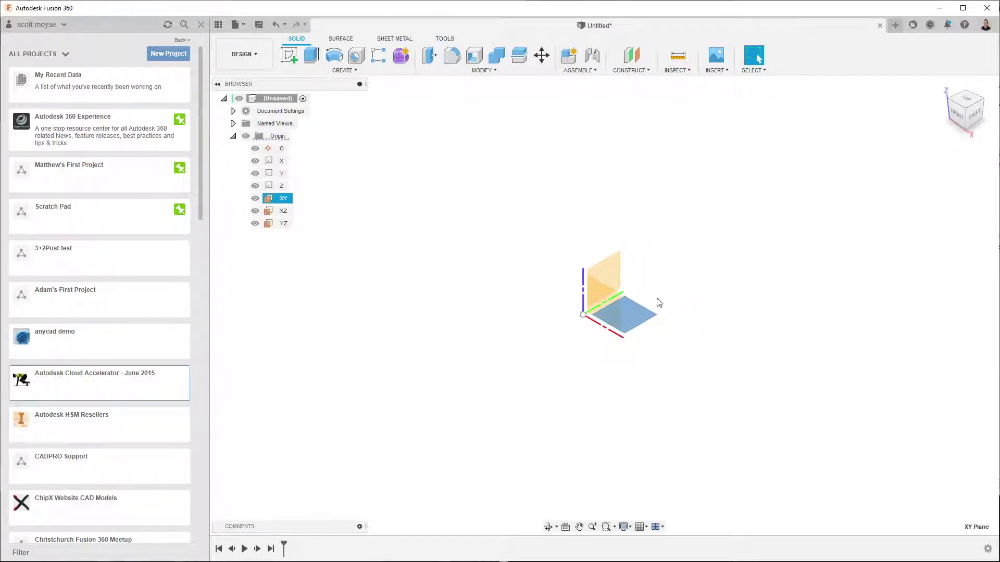
{"action": "left_click", "coordinate": [247, 138]}
{"action": "left_click", "coordinate": [289, 54]}
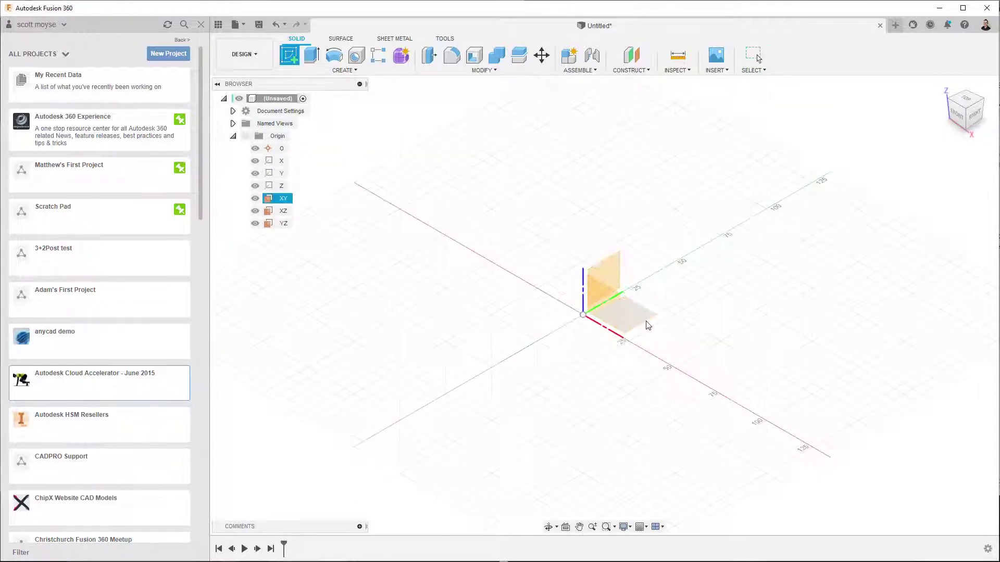
{"action": "left_click", "coordinate": [647, 325]}
- Sketch a six-sided circumscribed polygon centred on the origin, about 63 mm across flats
{"action": "left_click", "coordinate": [345, 70]}
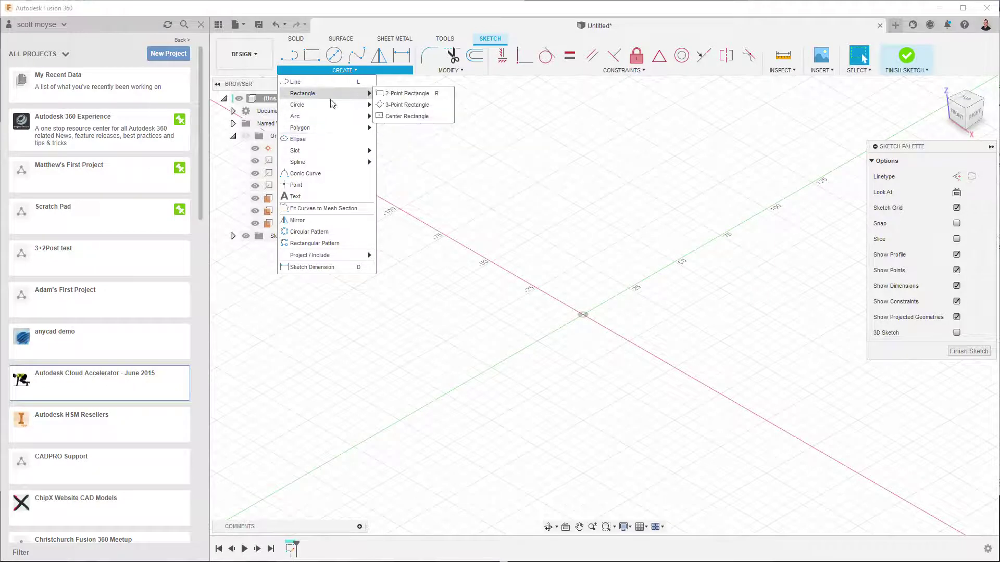
{"action": "mouse_move", "coordinate": [335, 128]}
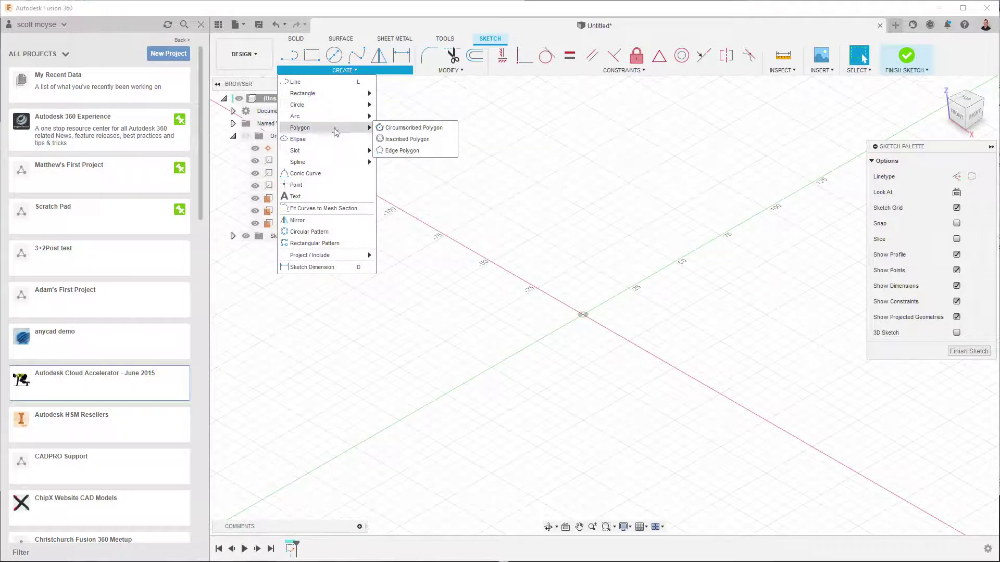
{"action": "left_click", "coordinate": [412, 128]}
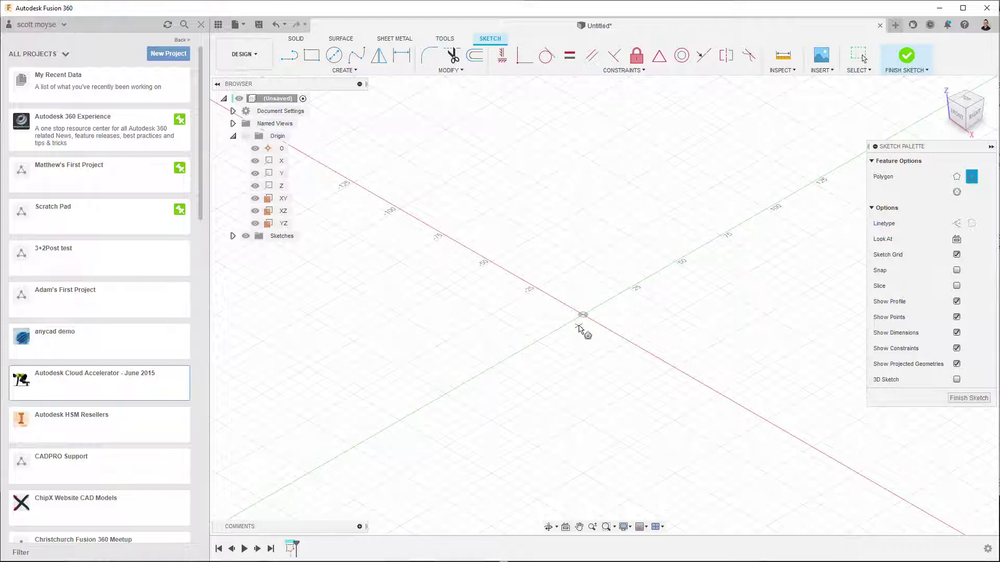
{"action": "left_click", "coordinate": [583, 314]}
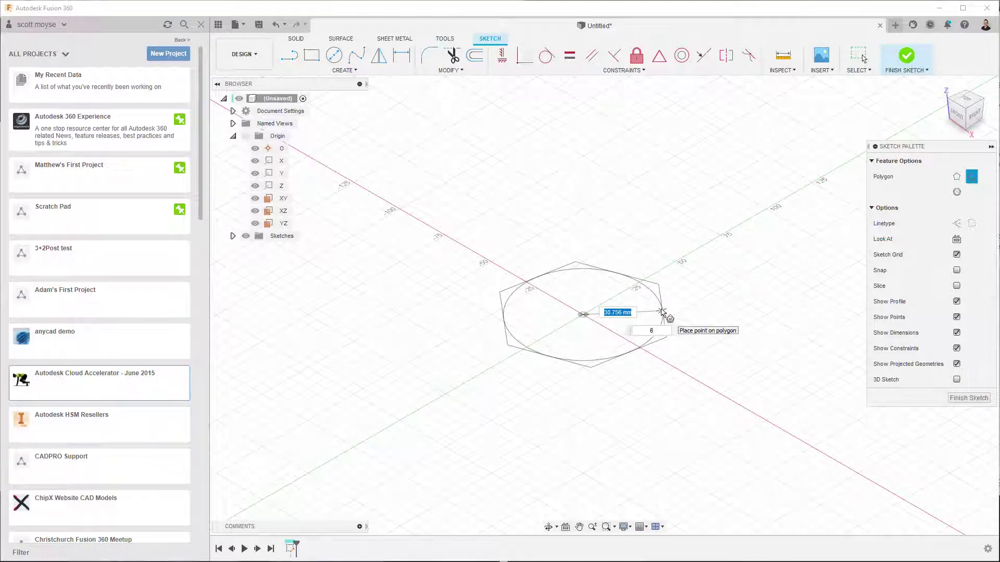
{"action": "left_click", "coordinate": [966, 100]}
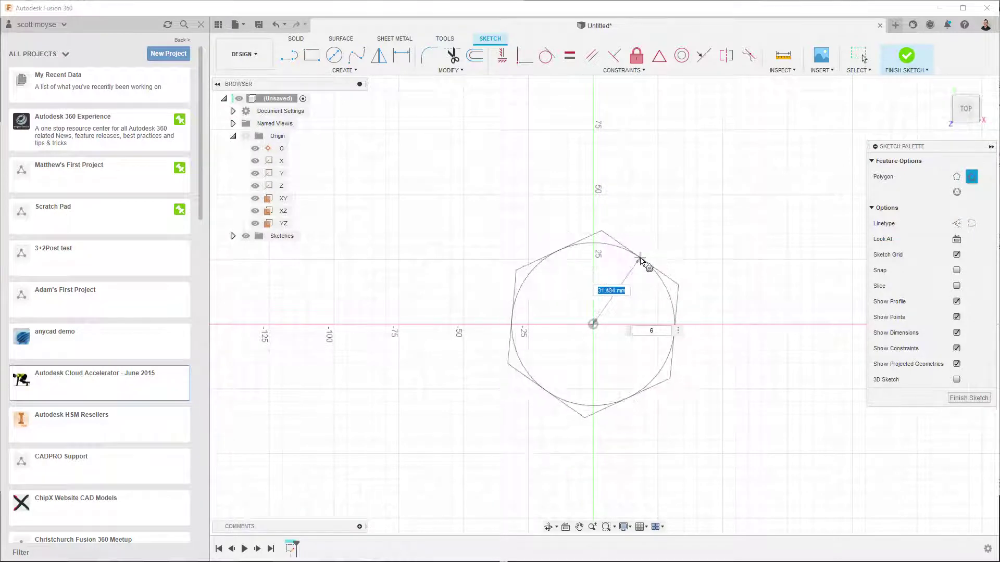
{"action": "left_click", "coordinate": [637, 256]}
{"action": "key", "text": "Escape"}
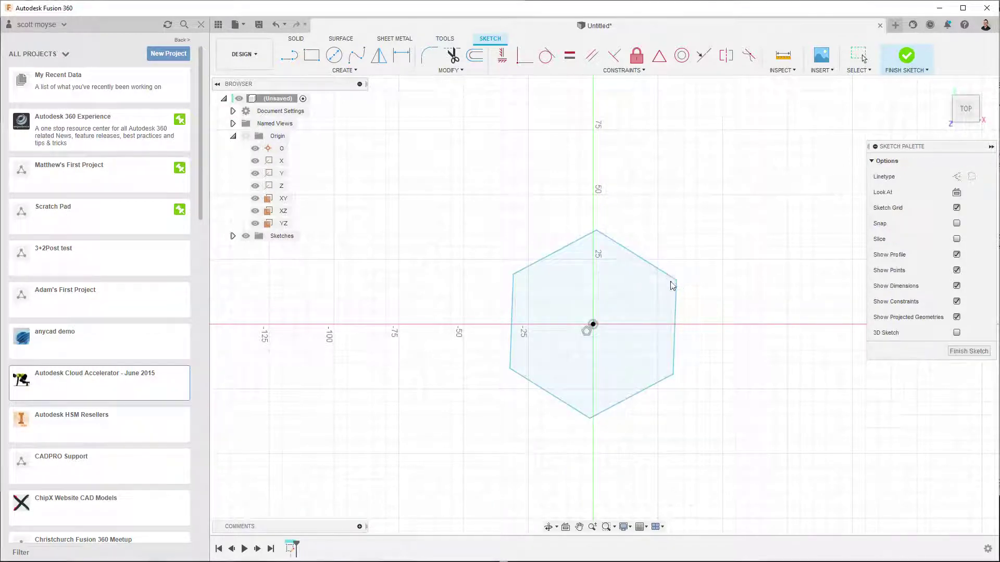
- Constrain the hexagon's right edge to vertical and dimension the distance between its two vertical sides as 120 mm
{"action": "left_click", "coordinate": [677, 289]}
{"action": "key", "text": "Escape"}
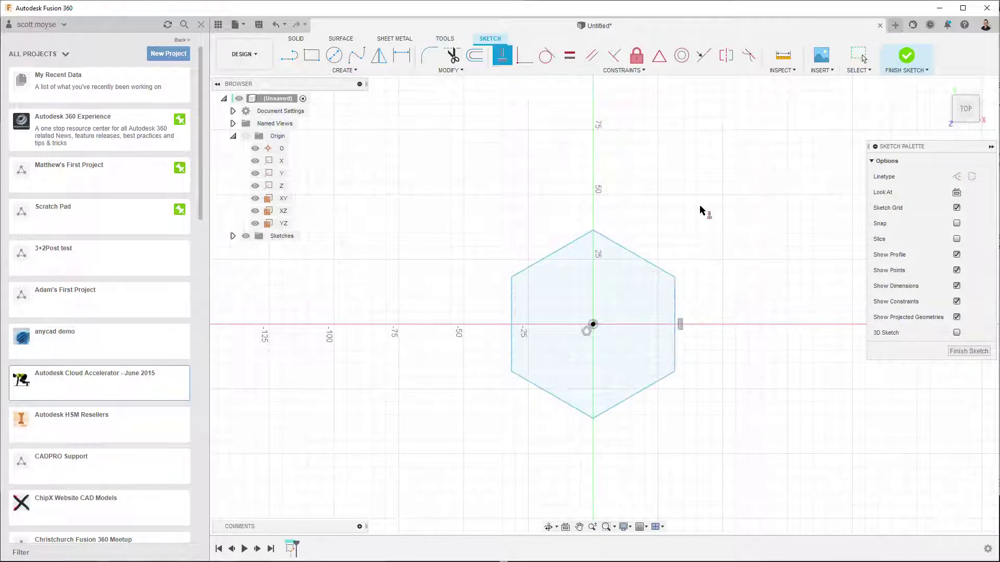
{"action": "key", "text": "d"}
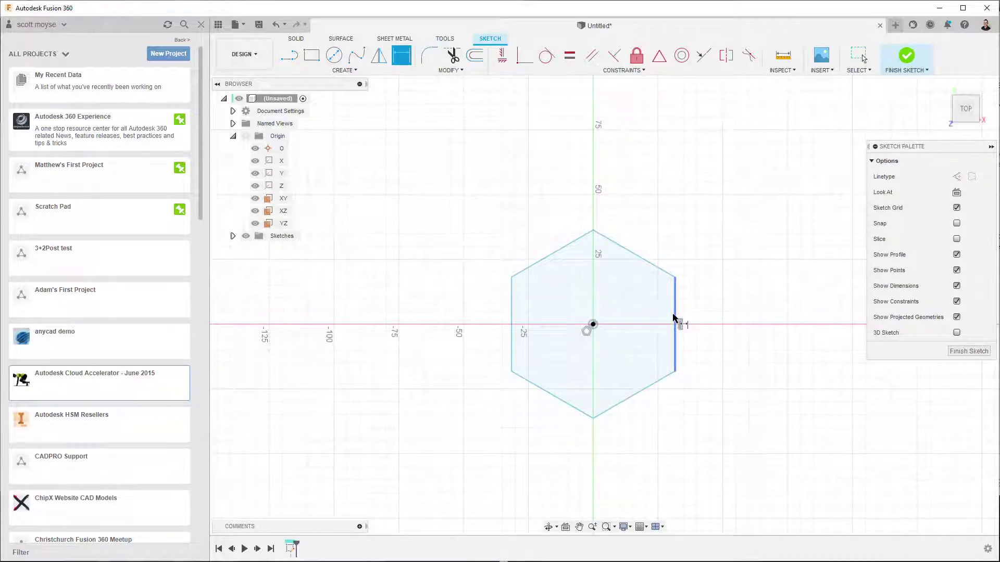
{"action": "left_click", "coordinate": [673, 320]}
{"action": "left_click", "coordinate": [509, 364]}
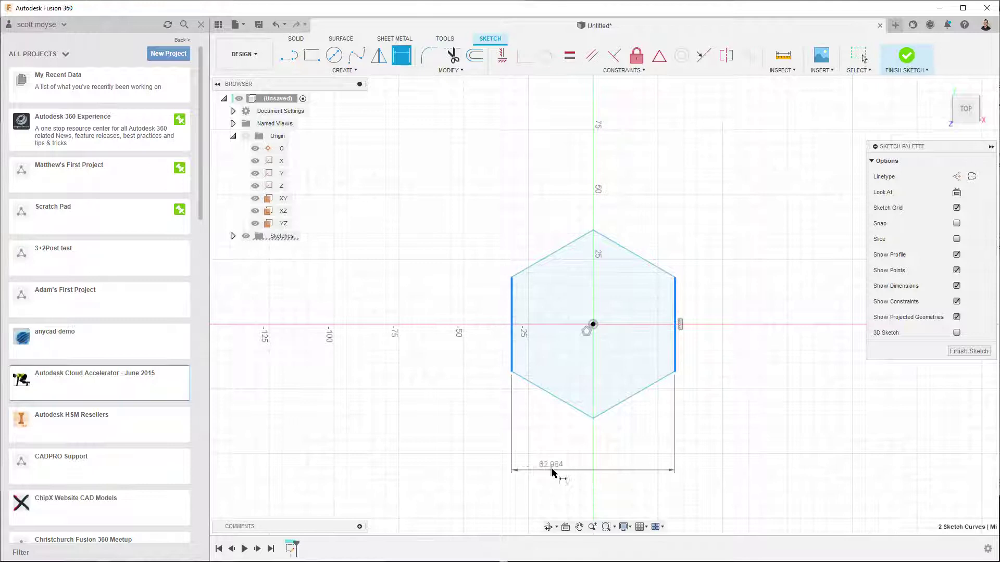
{"action": "left_click", "coordinate": [552, 470]}
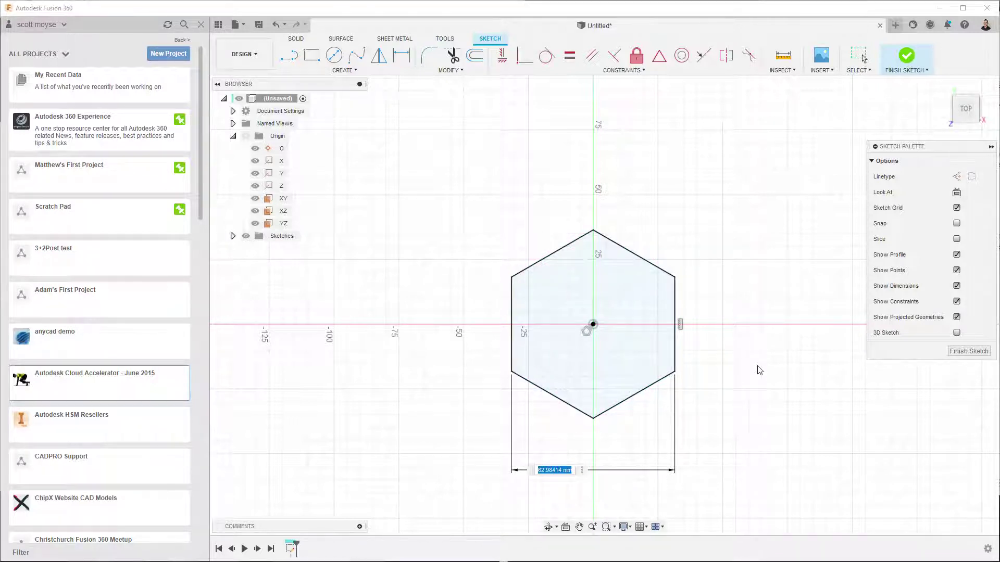
{"action": "type", "text": "120"}
{"action": "key", "text": "Return"}
{"action": "scroll", "coordinate": [655, 342], "scroll_direction": "down", "scroll_amount": 3}
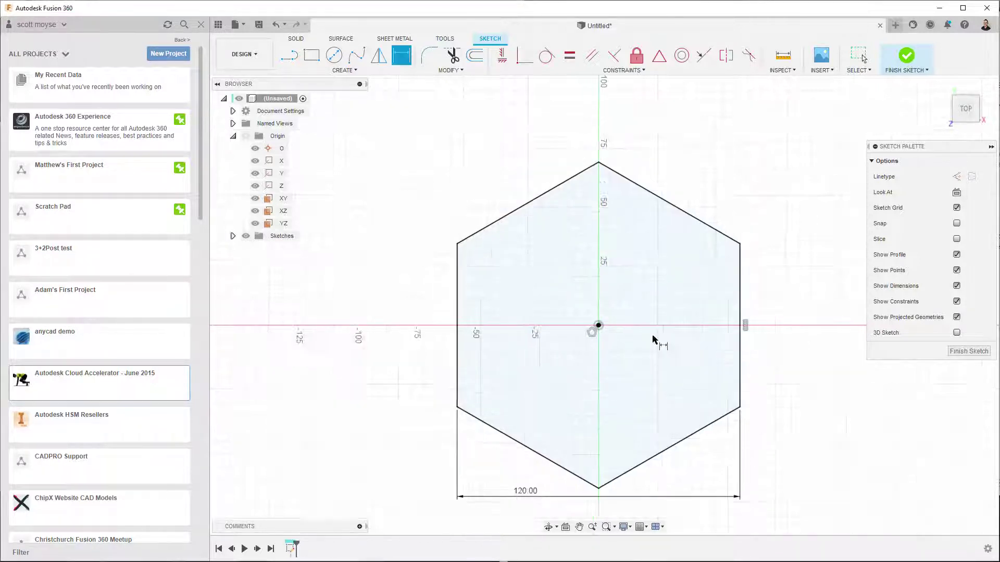
{"action": "key", "text": "Escape"}
- Sketch a second six-sided circumscribed polygon centred on the origin inside the first, about 53 mm across flats
{"action": "scroll", "coordinate": [760, 422], "scroll_direction": "up", "scroll_amount": 1}
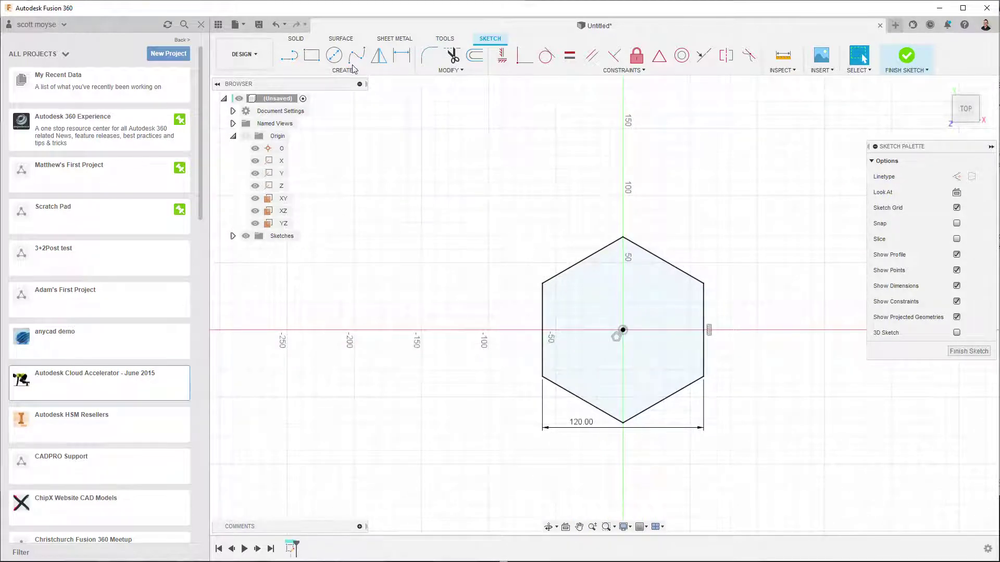
{"action": "left_click", "coordinate": [336, 71]}
{"action": "mouse_move", "coordinate": [339, 152]}
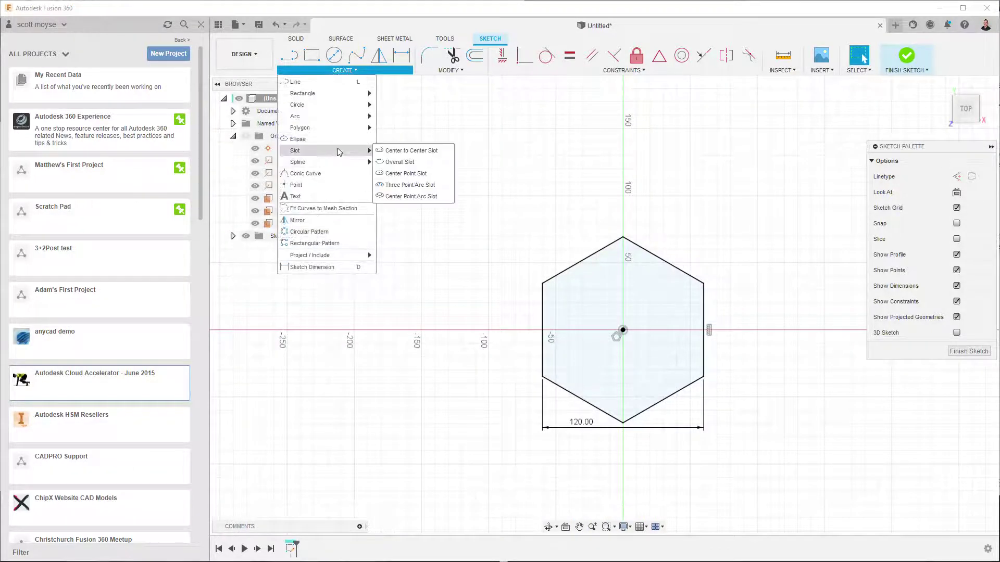
{"action": "mouse_move", "coordinate": [346, 133]}
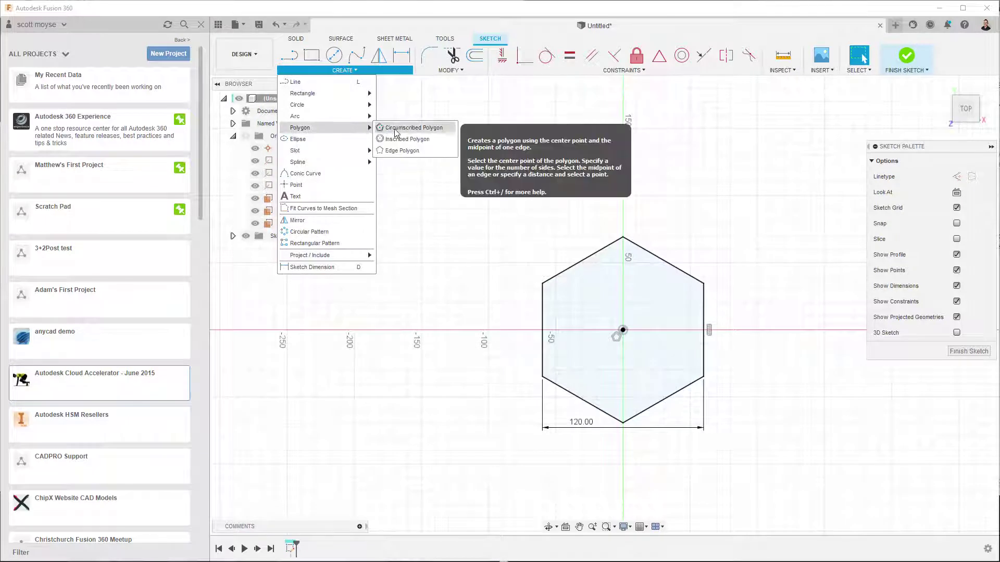
{"action": "left_click", "coordinate": [395, 128]}
{"action": "left_click", "coordinate": [623, 330]}
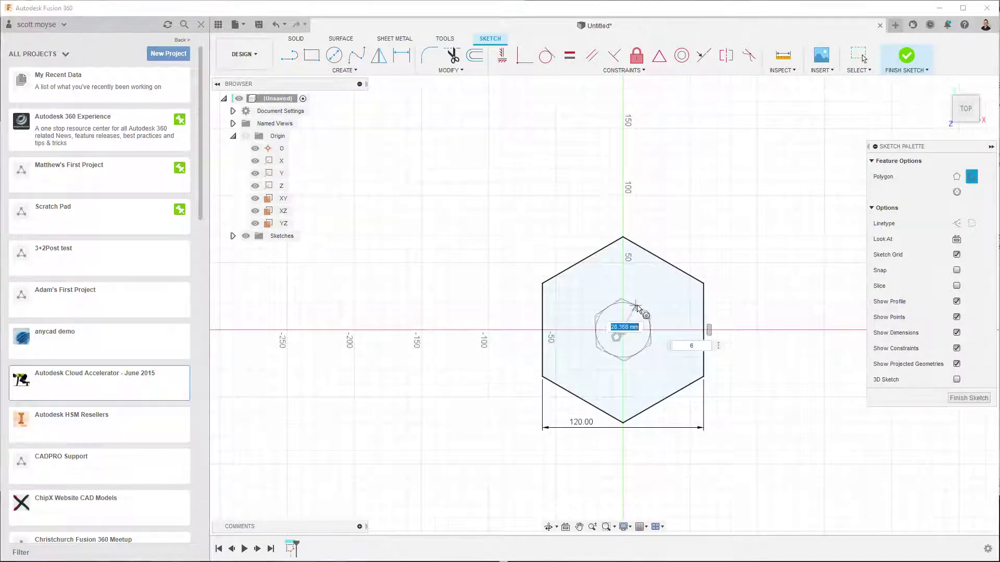
{"action": "left_click", "coordinate": [641, 299]}
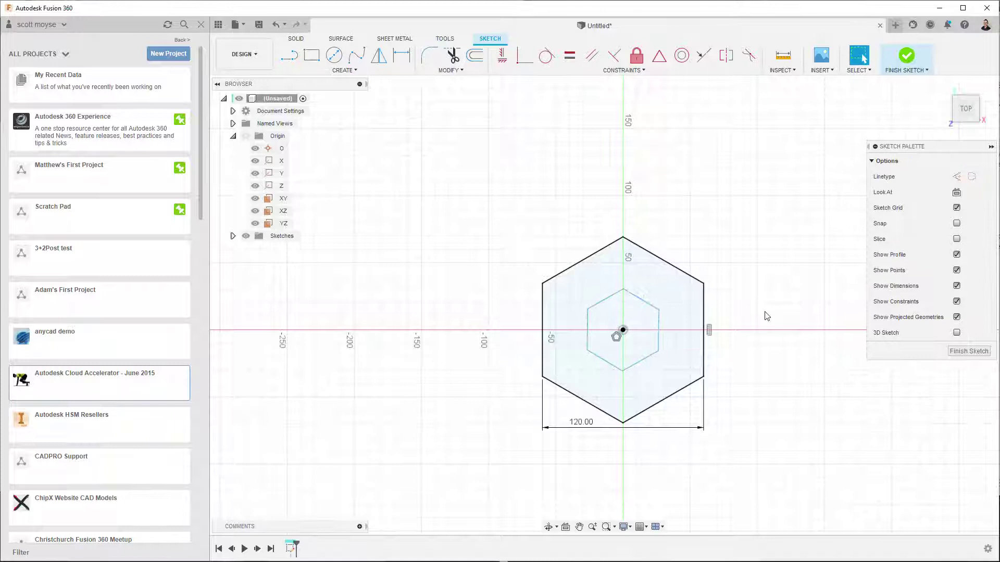
- Constrain the inner hexagon's right edge parallel to the outer hexagon's right edge
{"action": "left_click", "coordinate": [593, 56]}
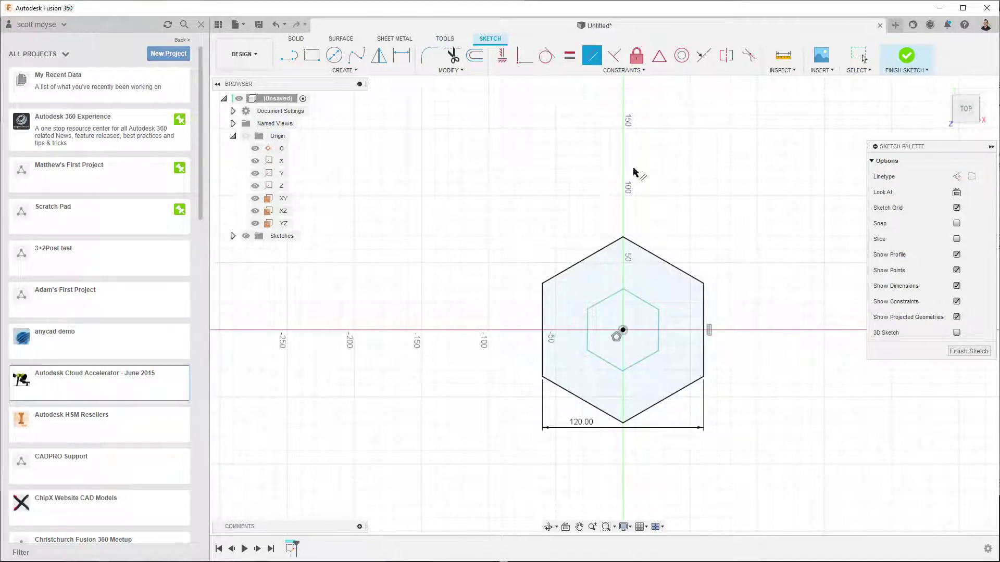
{"action": "left_click", "coordinate": [704, 312]}
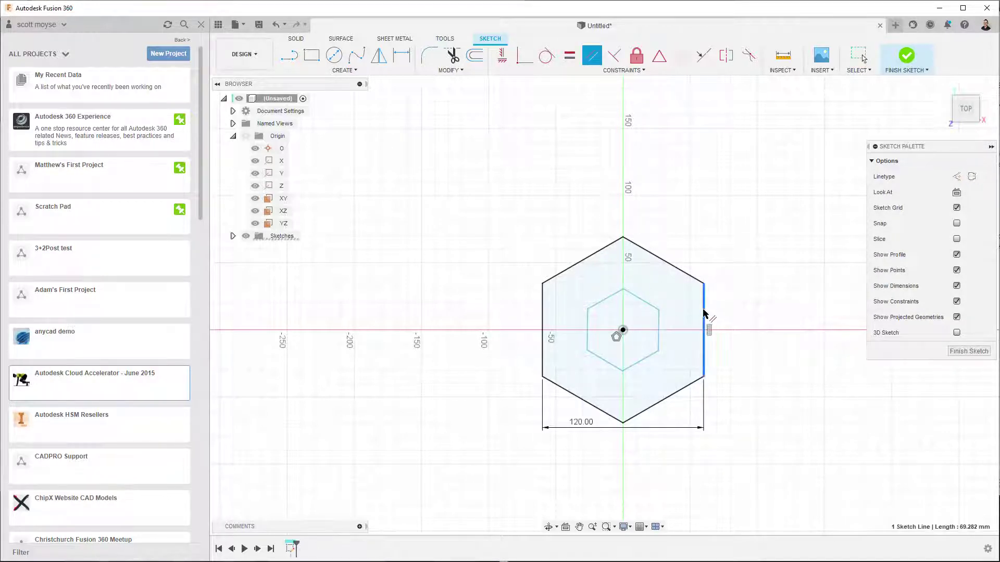
{"action": "left_click", "coordinate": [659, 325]}
{"action": "key", "text": "Escape"}
- Dimension the inner hexagon across its vertical sides with the expression (d1-20)/3, referencing the outer hexagon's width
{"action": "scroll", "coordinate": [725, 313], "scroll_direction": "up", "scroll_amount": 3}
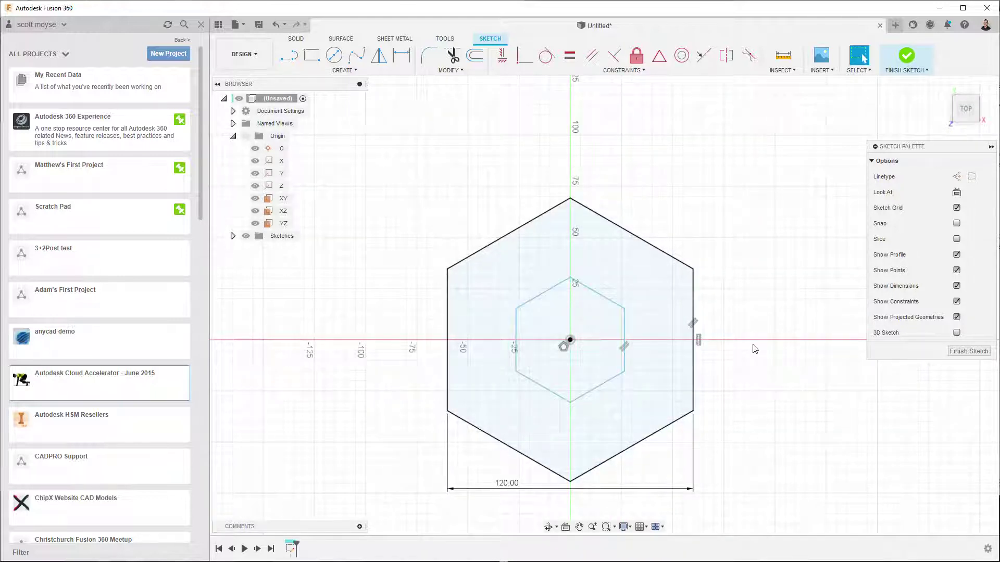
{"action": "key", "text": "d"}
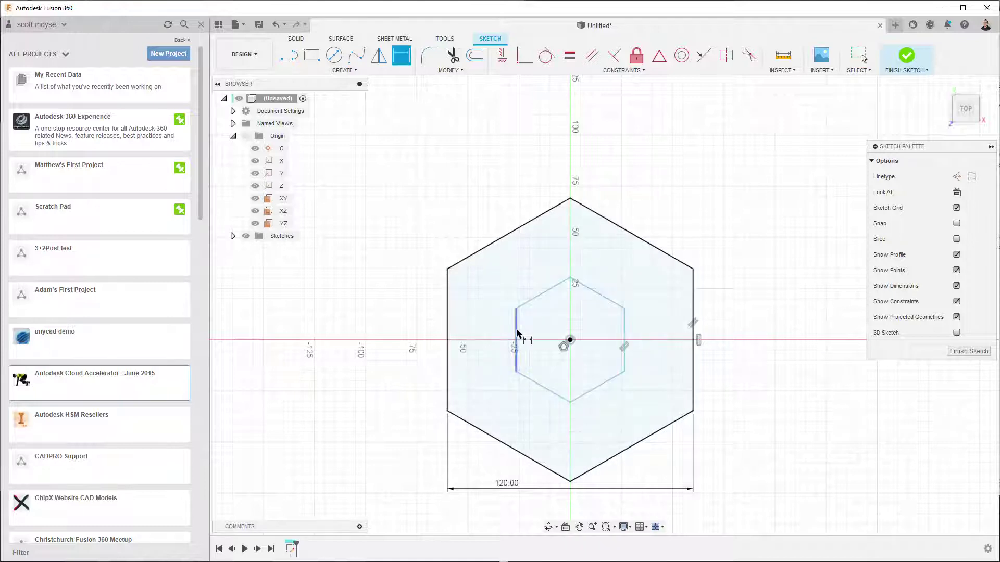
{"action": "left_click", "coordinate": [517, 338]}
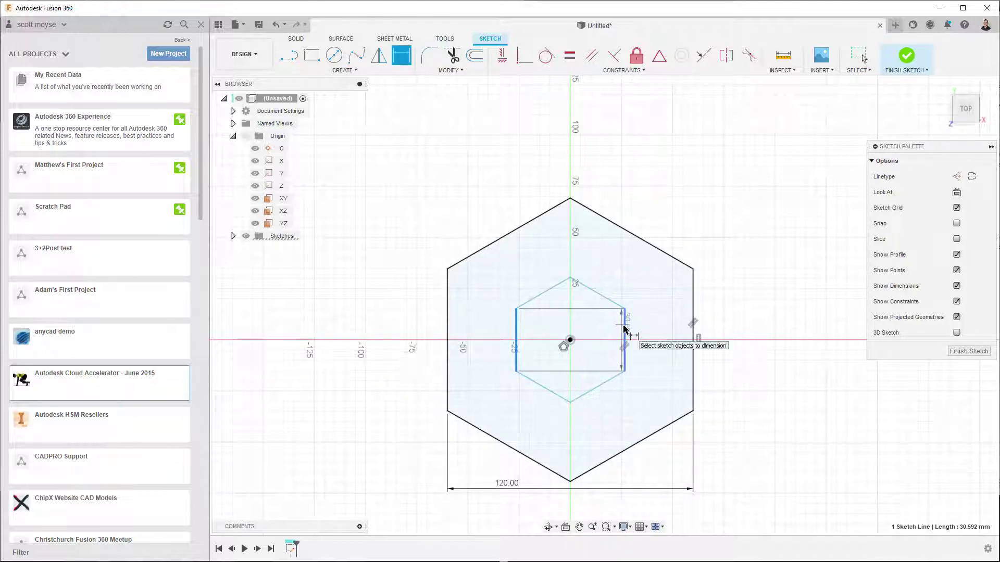
{"action": "left_click", "coordinate": [624, 339]}
{"action": "left_click", "coordinate": [575, 333]}
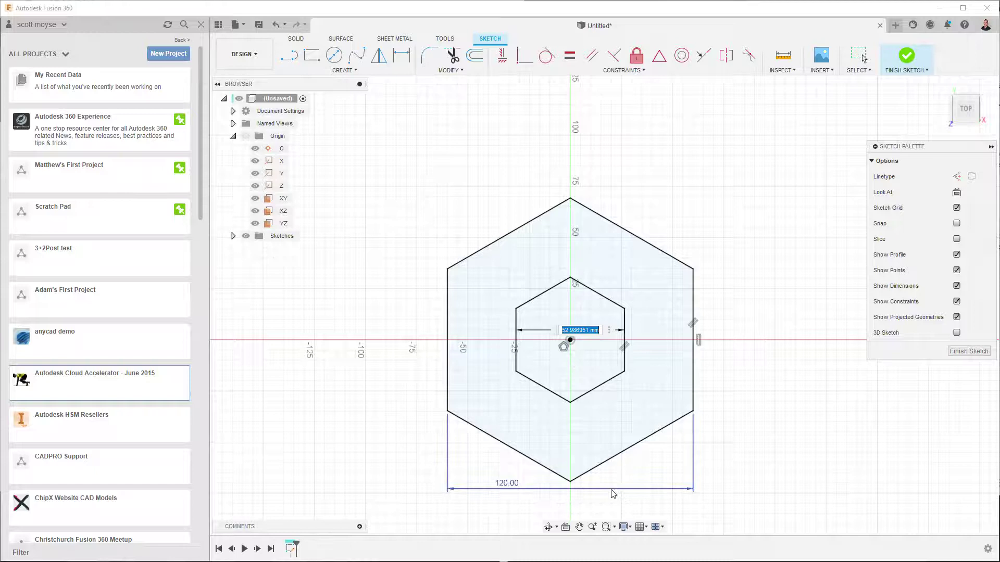
{"action": "left_click", "coordinate": [615, 490]}
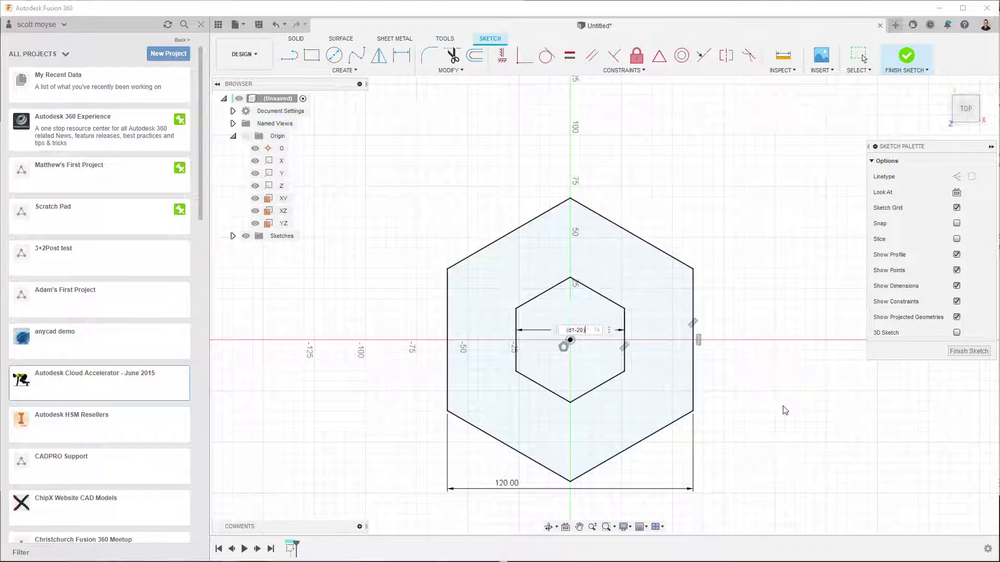
{"action": "type", "text": "/3"}
{"action": "key", "text": "Return"}
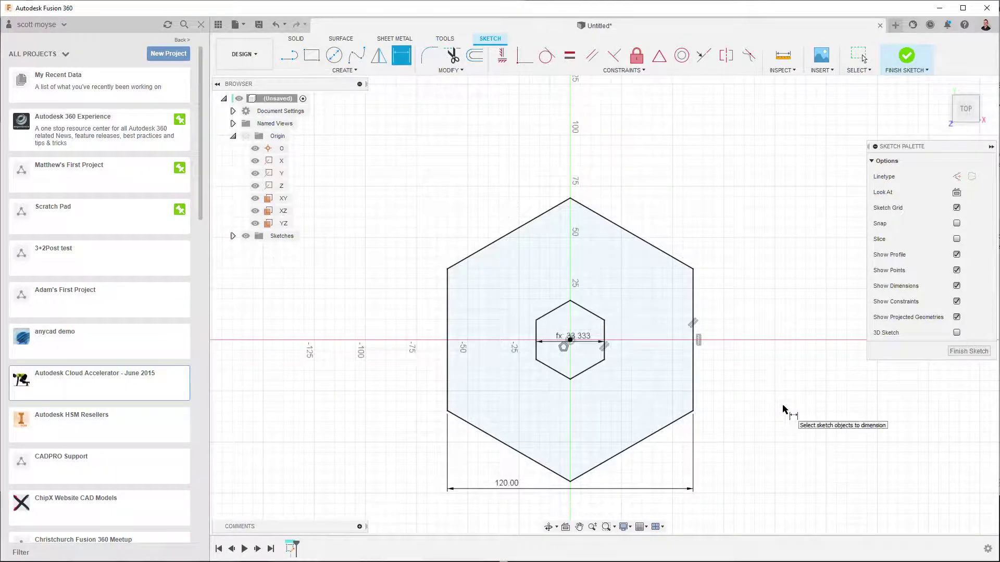
{"action": "key", "text": "Escape"}
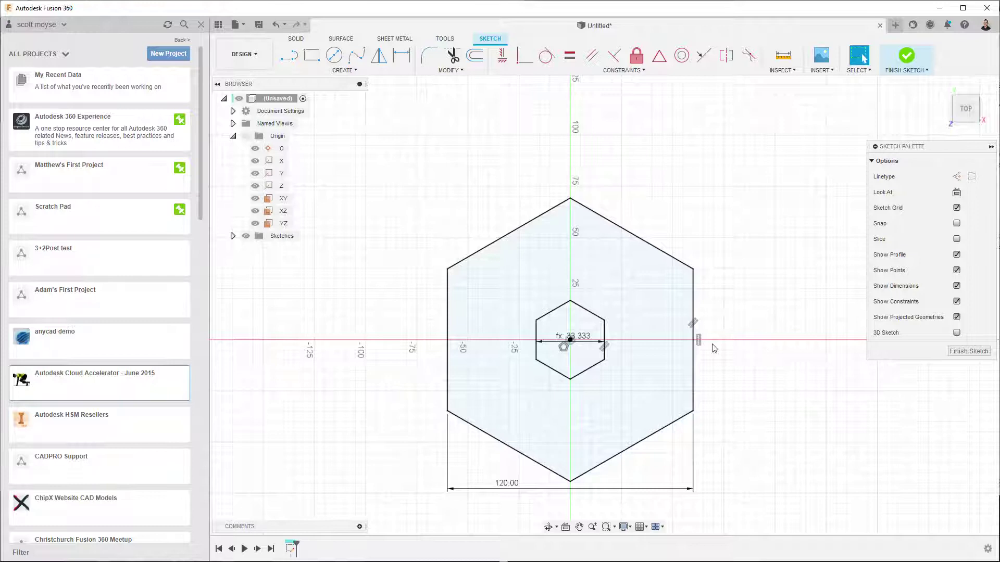
- Copy the whole inner hexagon with Move/Copy, placing the copy between the original and the outer hexagon's right edge
{"action": "left_click", "coordinate": [338, 72]}
{"action": "double_click", "coordinate": [564, 312]}
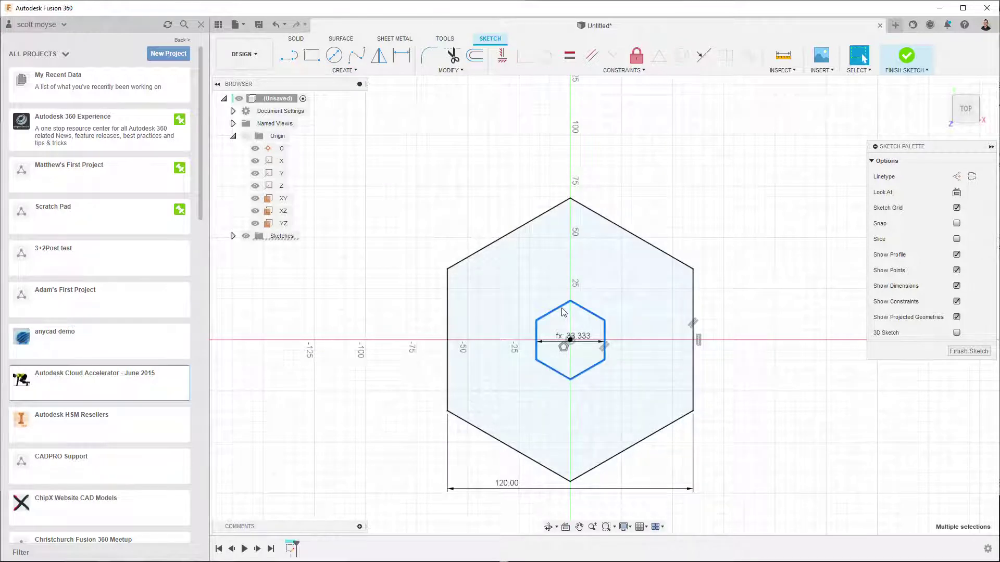
{"action": "key", "text": "m"}
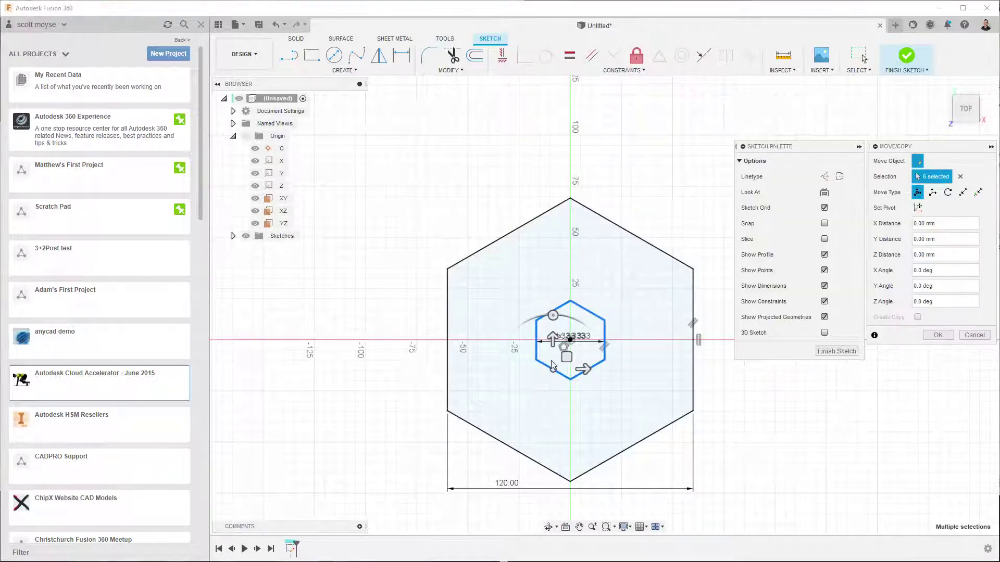
{"action": "left_click_drag", "start_coordinate": [572, 358], "coordinate": [647, 354]}
{"action": "left_click", "coordinate": [938, 335]}
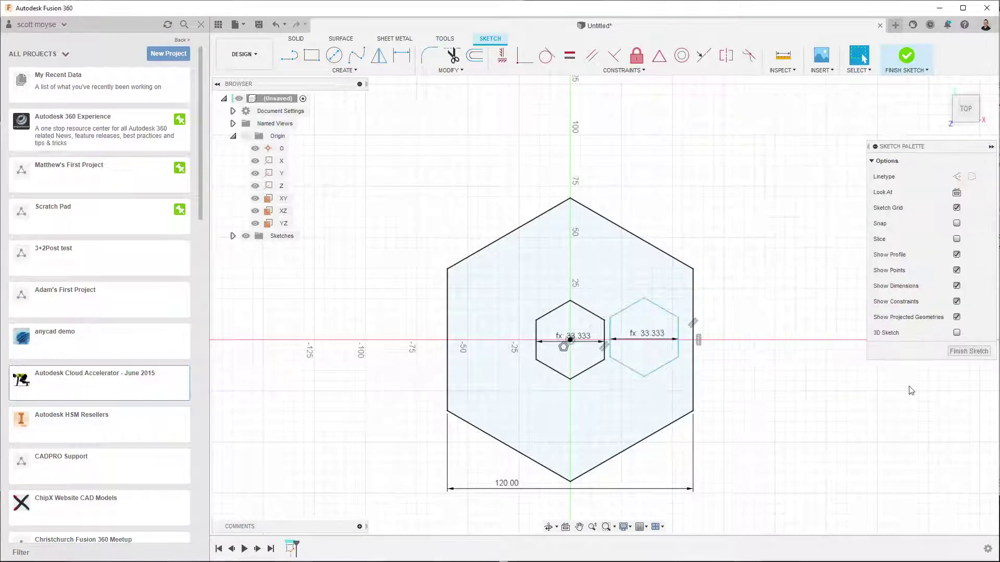
- Align the copied hexagon's upper-left corner horizontally with the central hexagon's upper-right corner using the Horizontal/Vertical constraint
{"action": "scroll", "coordinate": [729, 381], "scroll_direction": "up", "scroll_amount": 4}
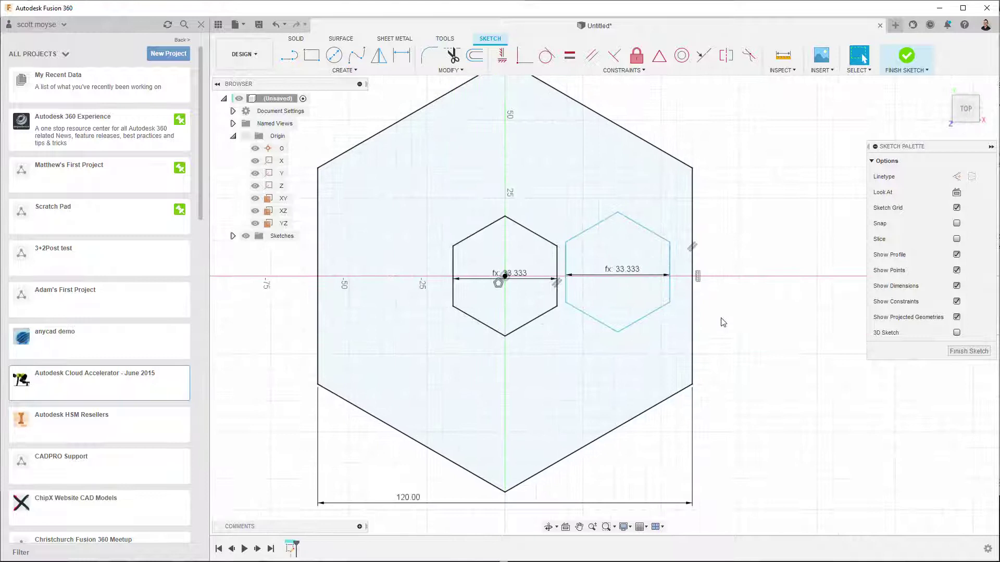
{"action": "left_click", "coordinate": [502, 55]}
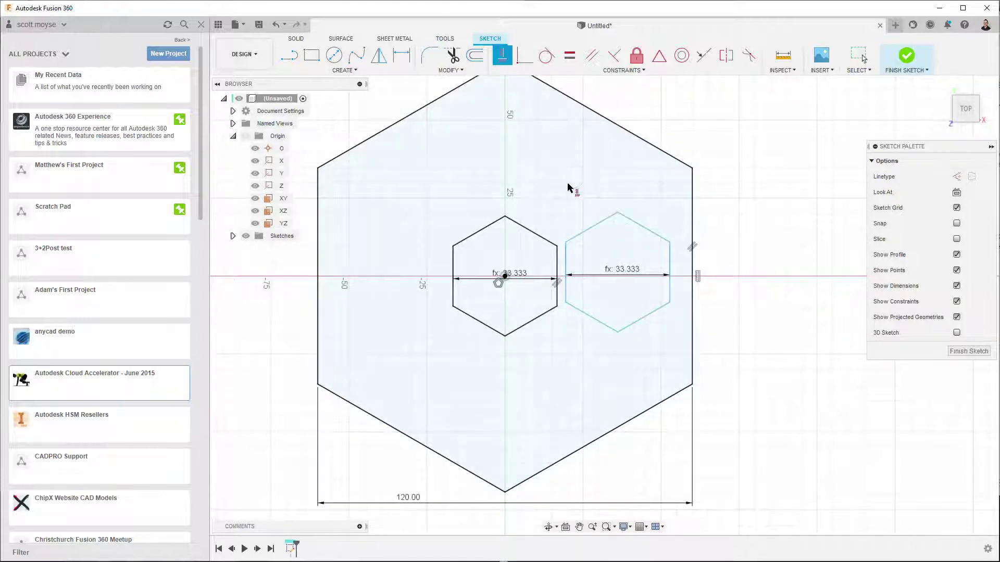
{"action": "left_click", "coordinate": [557, 246]}
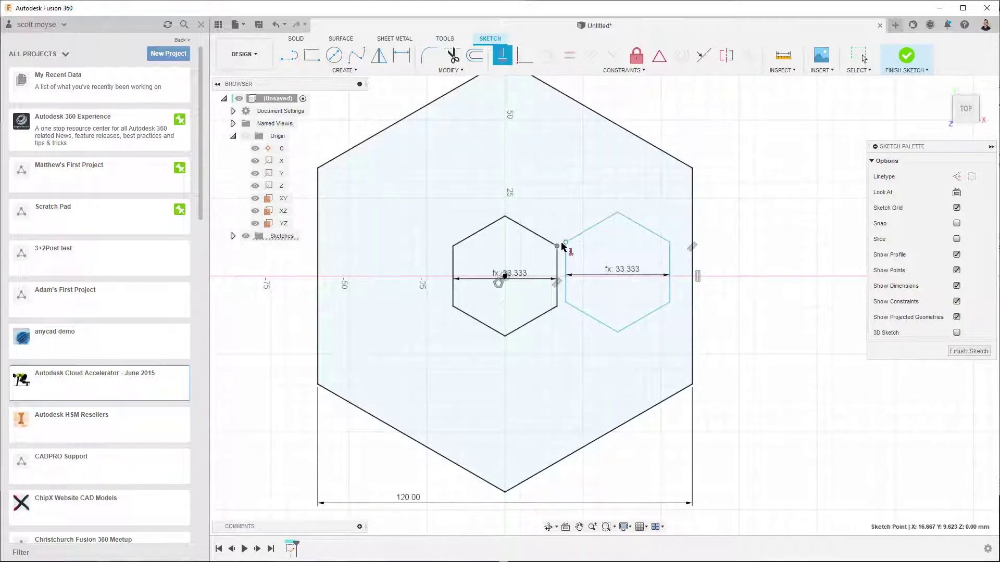
{"action": "left_click", "coordinate": [565, 243]}
{"action": "key", "text": "Escape"}
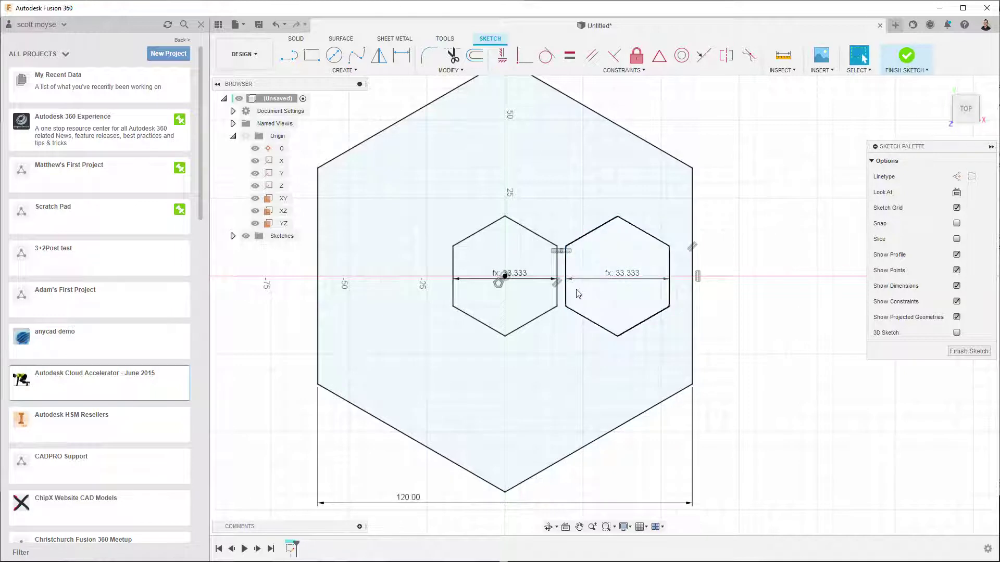
- Dimension the gap between the central hexagon's right edge and the copied hexagon's left edge as 2 mm
{"action": "key", "text": "d"}
{"action": "left_click", "coordinate": [565, 288]}
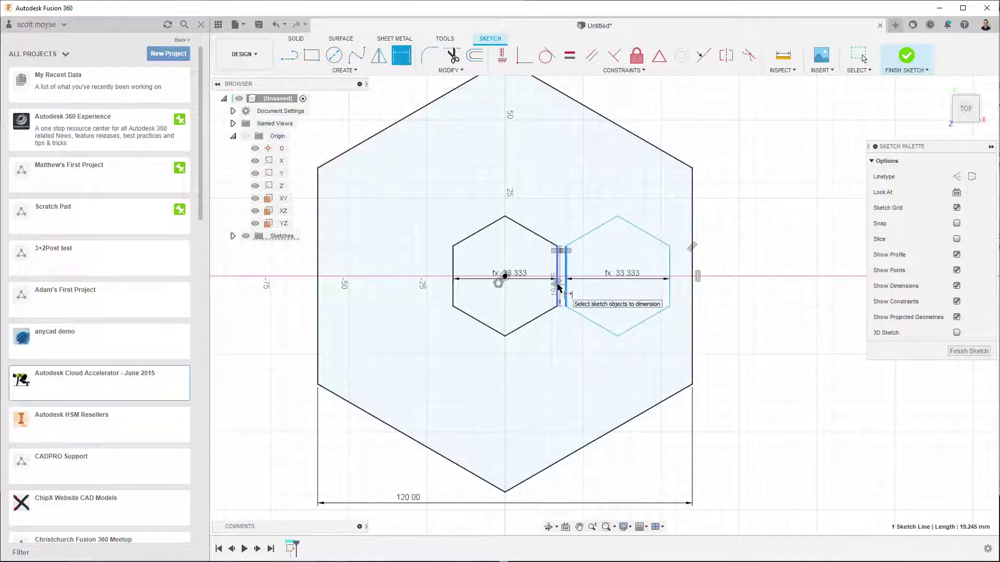
{"action": "left_click", "coordinate": [558, 284]}
{"action": "left_click", "coordinate": [570, 323]}
{"action": "key", "text": "Return"}
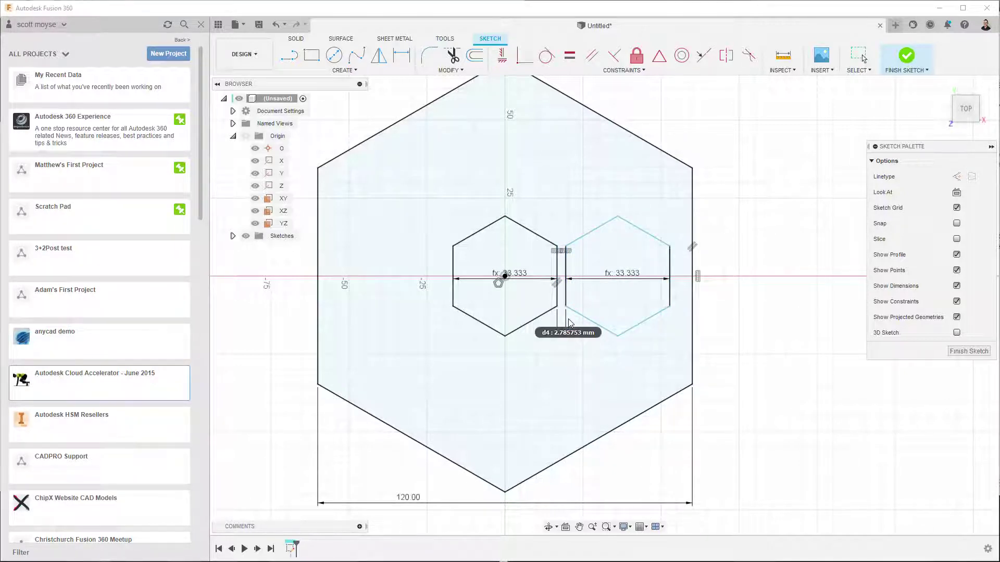
{"action": "key", "text": "Escape"}
{"action": "scroll", "coordinate": [748, 326], "scroll_direction": "down", "scroll_amount": 2}
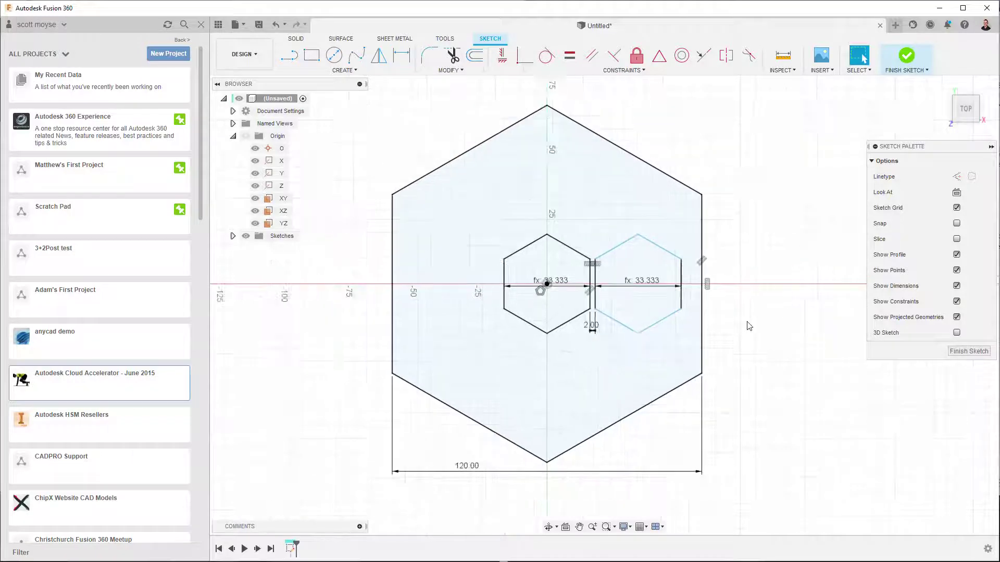
{"action": "scroll", "coordinate": [747, 326], "scroll_direction": "up", "scroll_amount": 1}
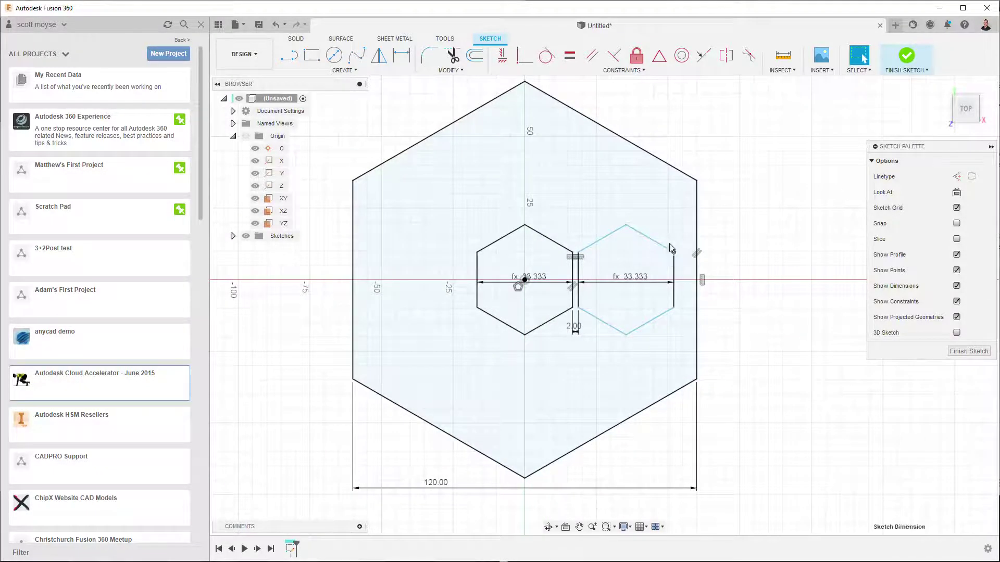
- Remove the copied hexagon beside the central one, together with its gap dimension
{"action": "mouse_move", "coordinate": [674, 253]}
{"action": "left_mouse_down"}
{"action": "mouse_move", "coordinate": [673, 244]}
{"action": "mouse_move", "coordinate": [673, 254]}
{"action": "left_mouse_up"}
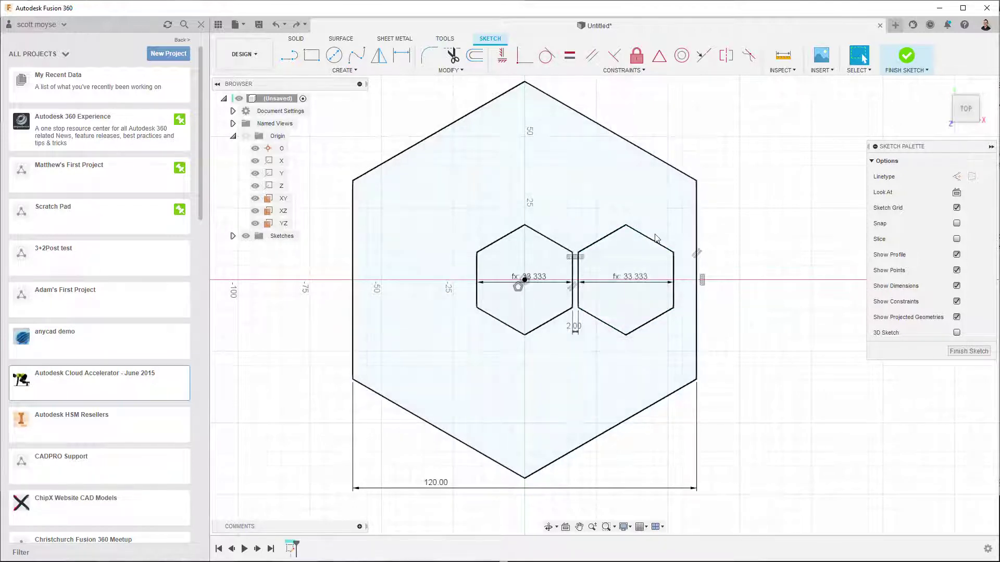
{"action": "left_click", "coordinate": [636, 239]}
{"action": "left_click", "coordinate": [604, 240], "text": "ctrl"}
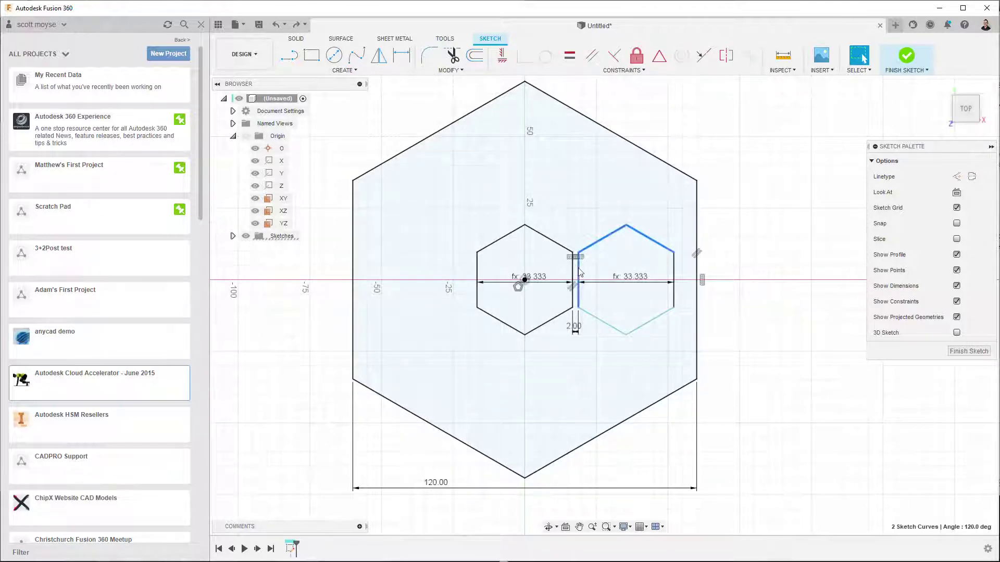
{"action": "left_click", "coordinate": [579, 295], "text": "ctrl"}
{"action": "left_click", "coordinate": [645, 328], "text": "shift"}
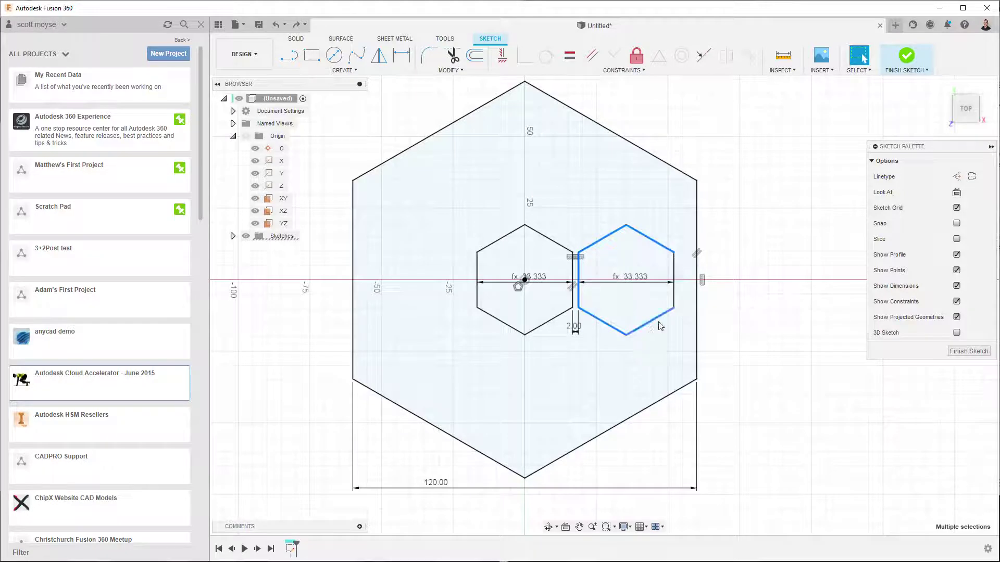
{"action": "left_click", "coordinate": [675, 307], "text": "shift"}
{"action": "key", "text": "Delete"}
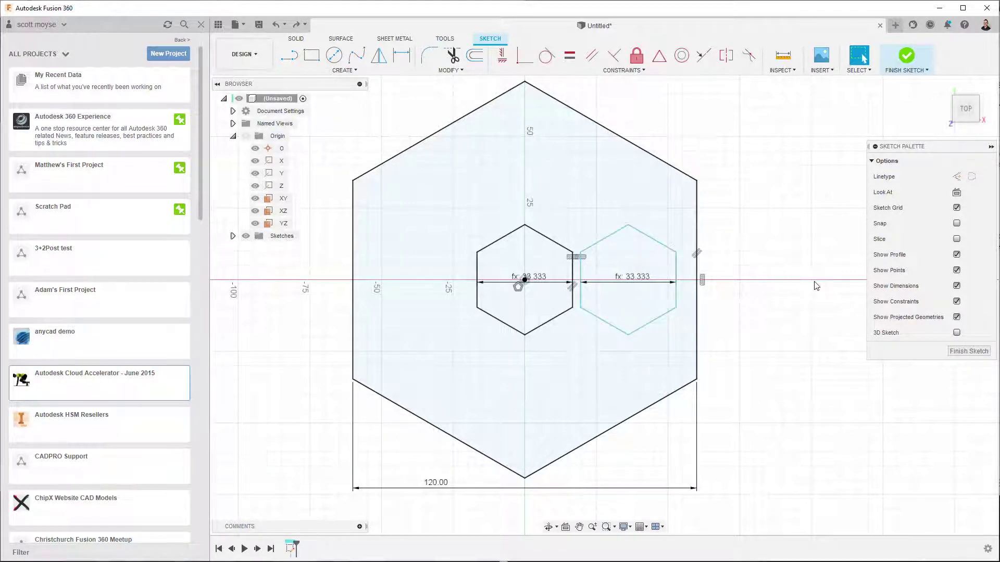
- Draw a six-sided circumscribed polygon between the central hexagon and the outer hexagon's right edge
{"action": "left_click", "coordinate": [338, 70]}
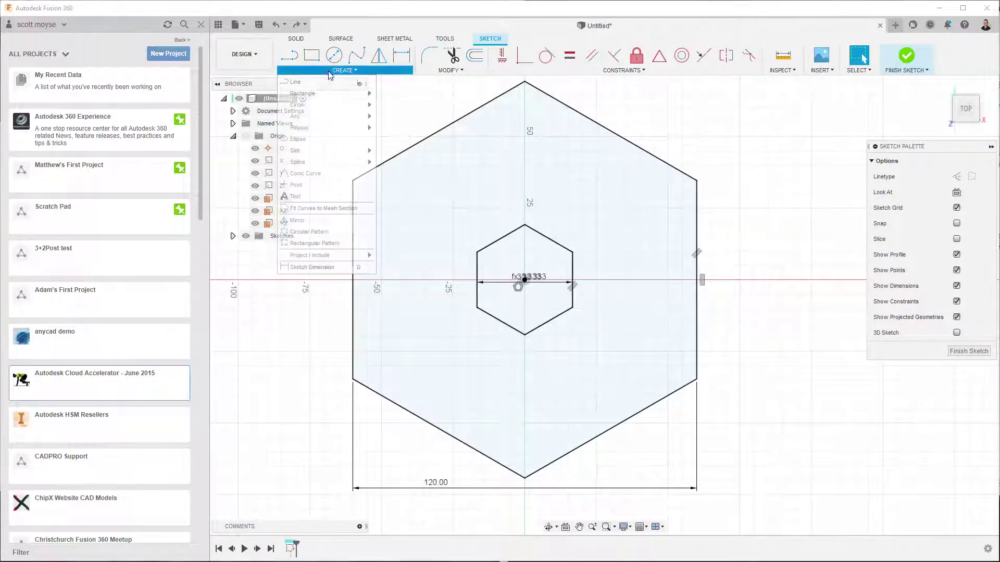
{"action": "mouse_move", "coordinate": [310, 127]}
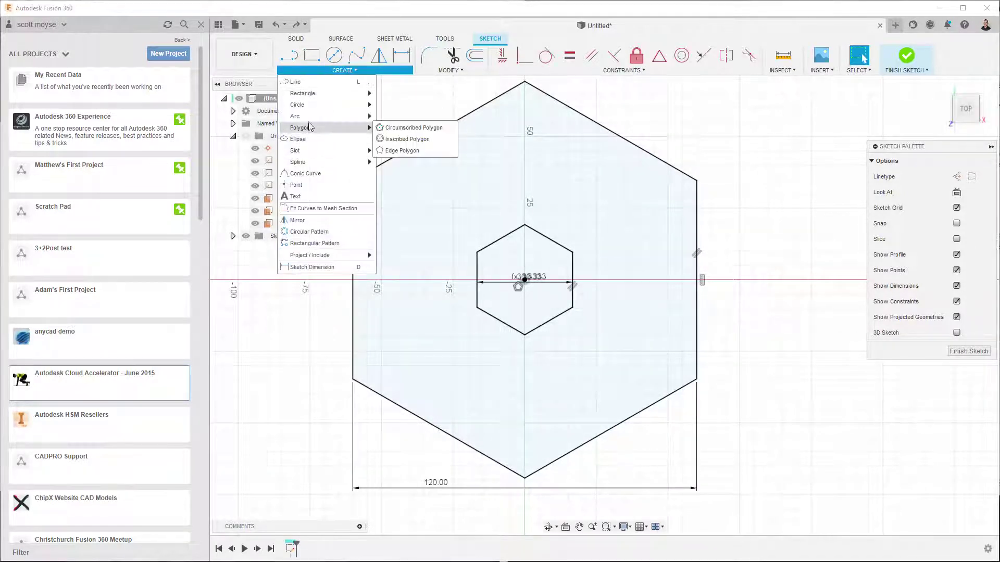
{"action": "left_click", "coordinate": [384, 127]}
{"action": "left_click", "coordinate": [623, 284]}
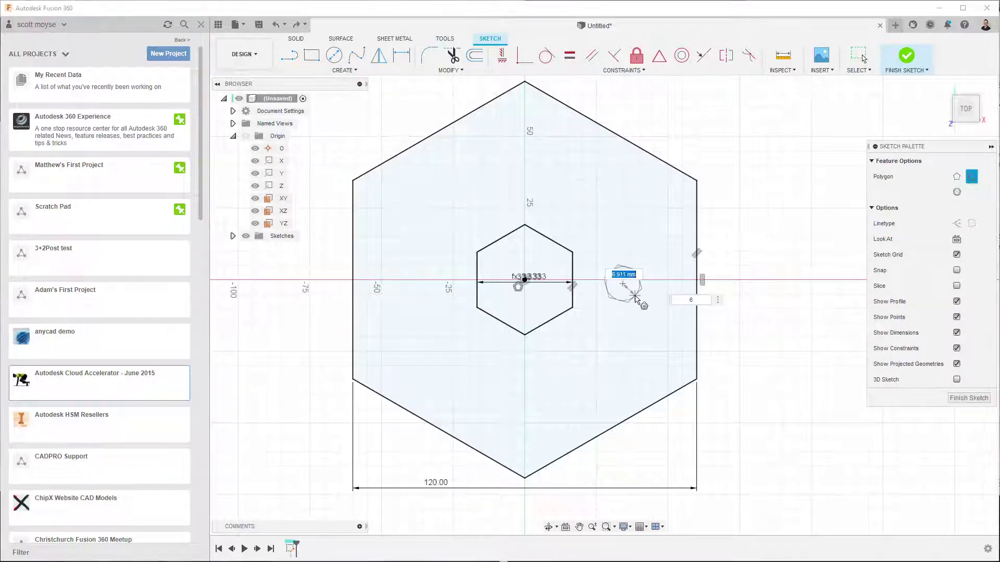
{"action": "left_click", "coordinate": [643, 324]}
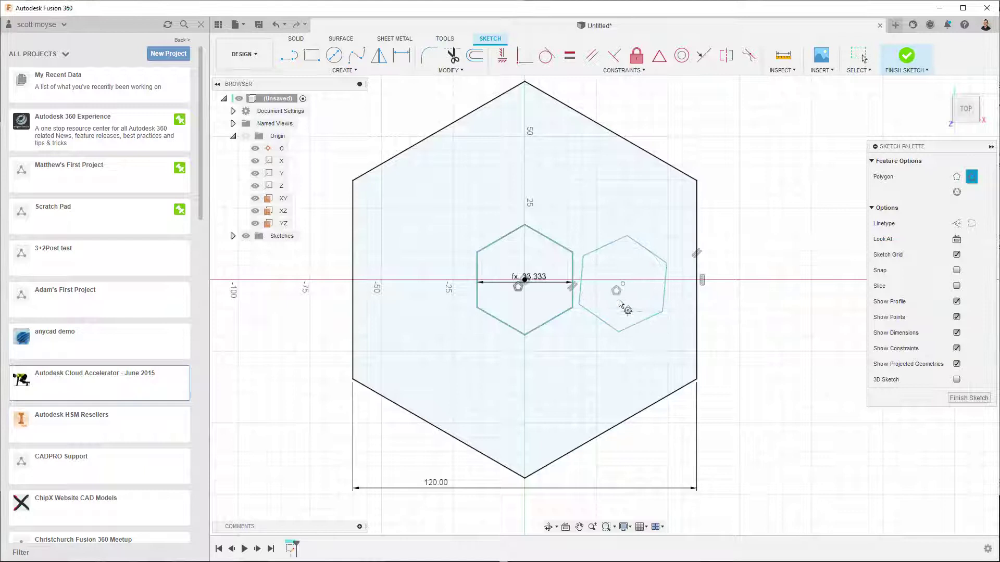
{"action": "key", "text": "Escape"}
- Constrain the new hexagon's left edge vertical and align its center horizontally with the central hexagon's center
{"action": "left_click", "coordinate": [502, 54]}
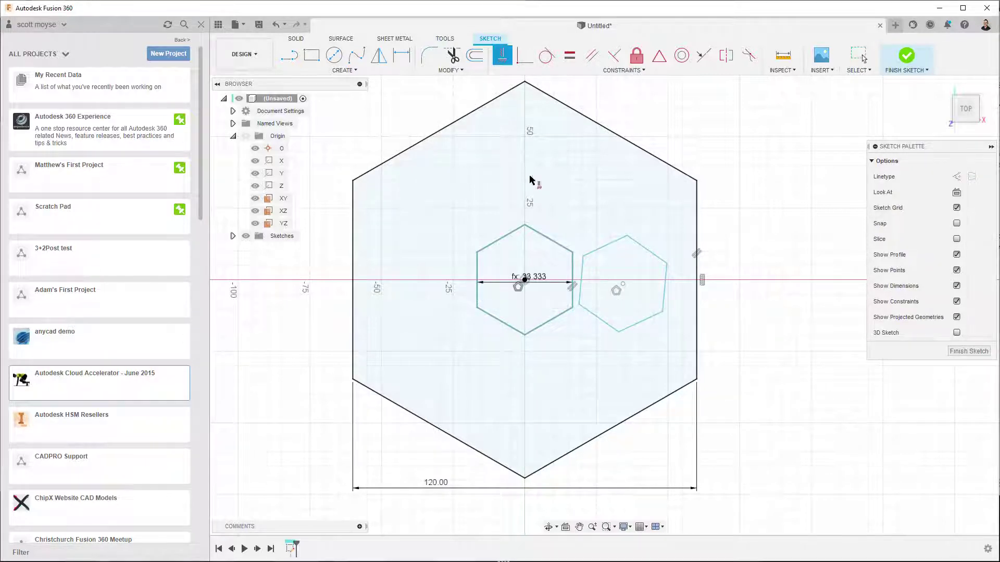
{"action": "left_click", "coordinate": [584, 268]}
{"action": "key", "text": "Escape"}
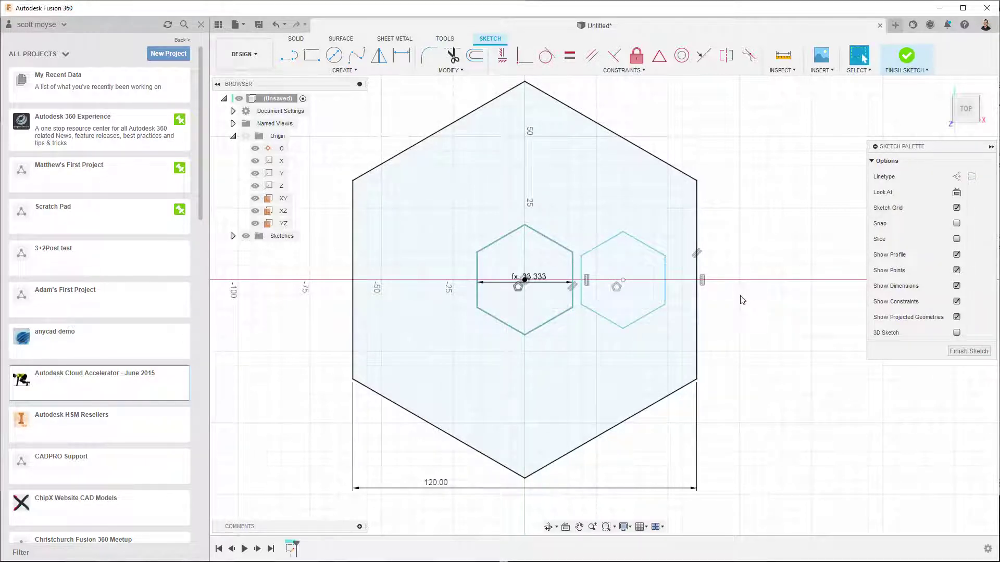
{"action": "left_click", "coordinate": [503, 56]}
{"action": "left_click", "coordinate": [622, 281]}
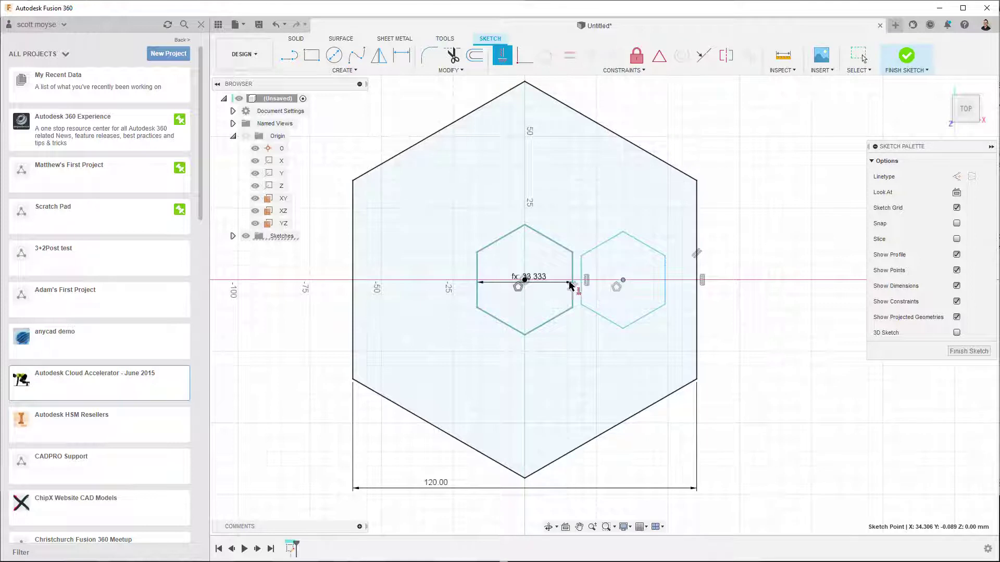
{"action": "left_click", "coordinate": [527, 280]}
{"action": "key", "text": "Escape"}
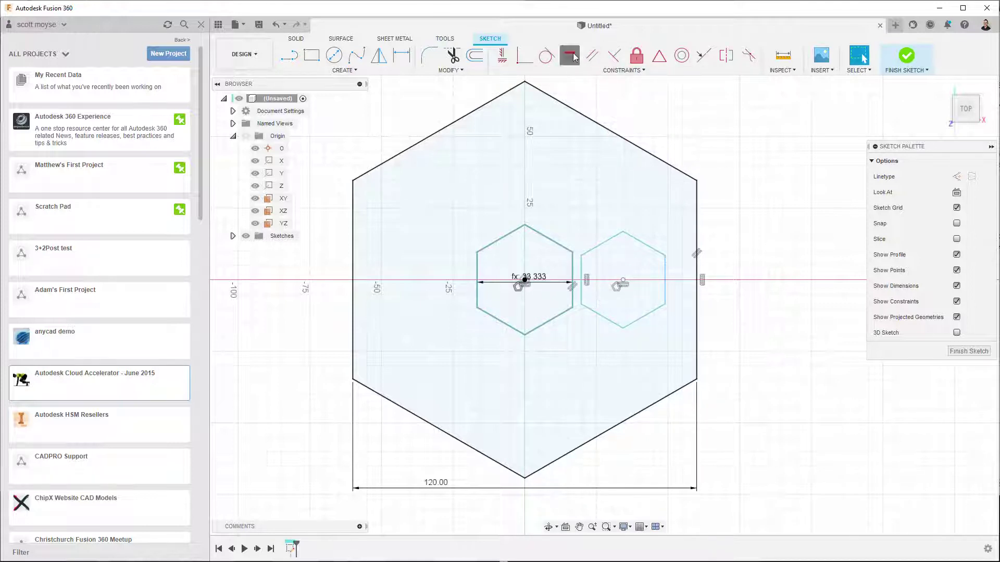
- Apply Equal constraints between the new hexagon's left edge and the central hexagon's overlapping right edges
{"action": "left_click", "coordinate": [573, 56]}
{"action": "left_click", "coordinate": [578, 263]}
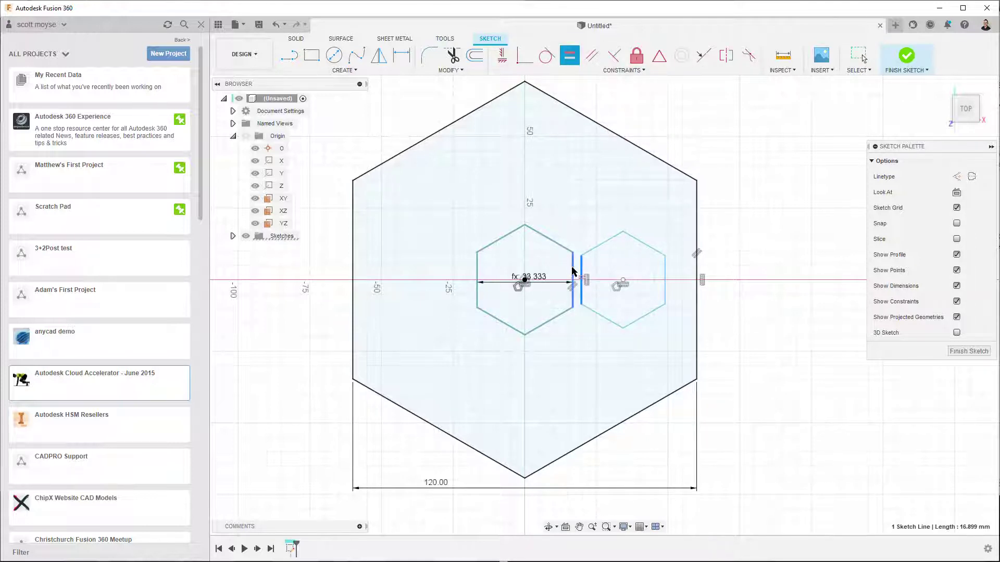
{"action": "left_click", "coordinate": [572, 267]}
{"action": "left_click", "coordinate": [581, 284]}
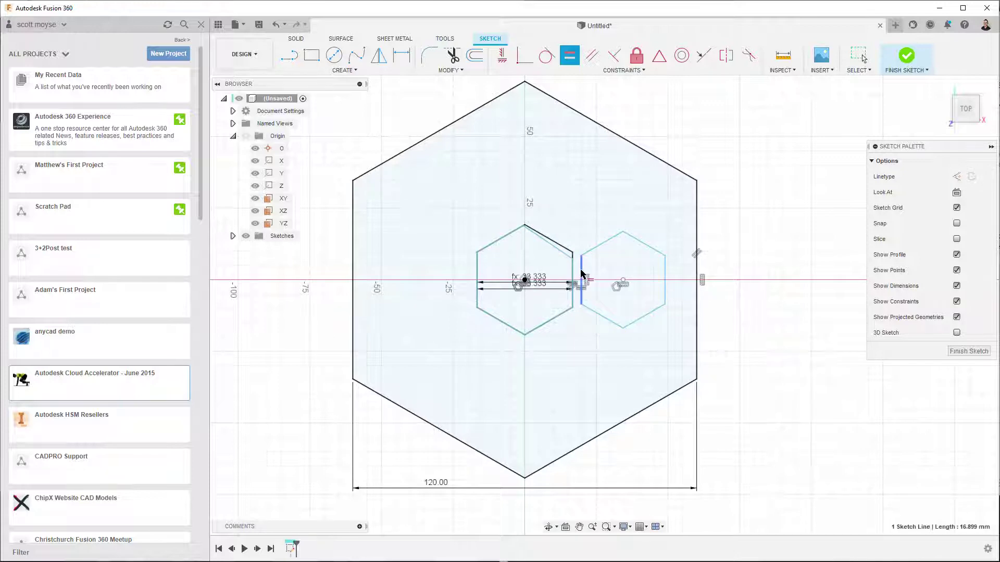
{"action": "scroll", "coordinate": [572, 269], "scroll_direction": "up", "scroll_amount": 5}
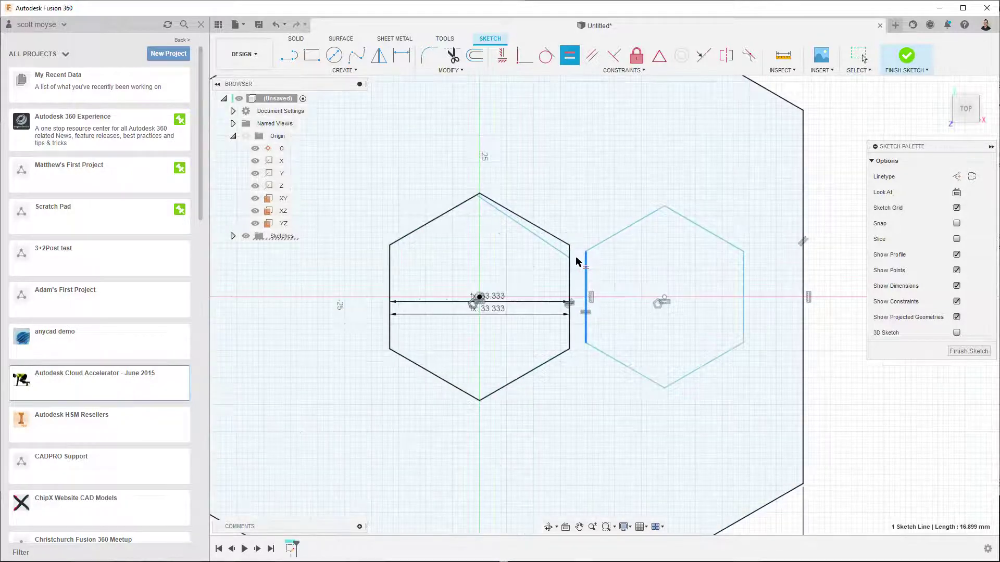
{"action": "left_click", "coordinate": [590, 279]}
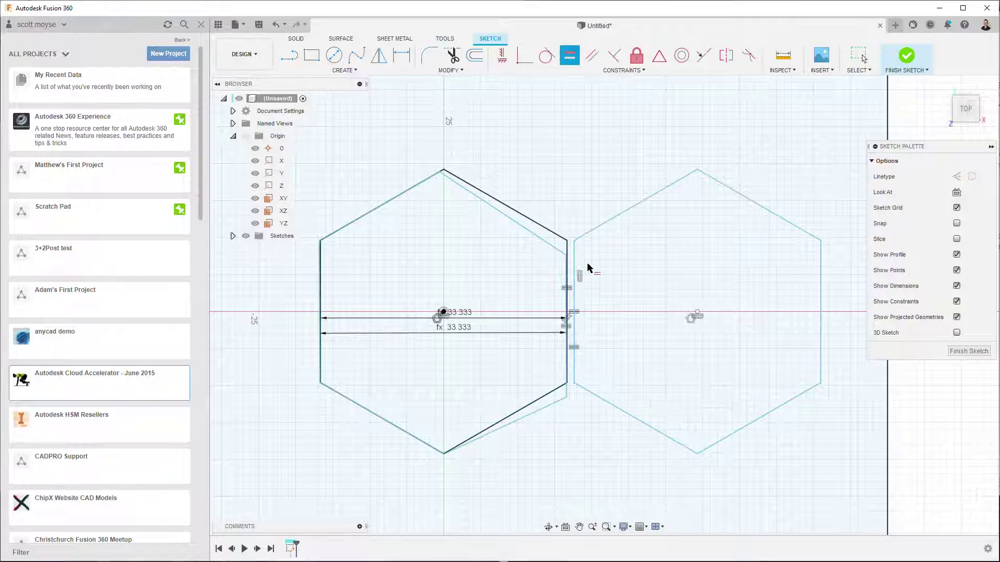
{"action": "key", "text": "Escape"}
- Delete the distorted duplicate hexagon overlapping the central hexagon
{"action": "double_click", "coordinate": [557, 250]}
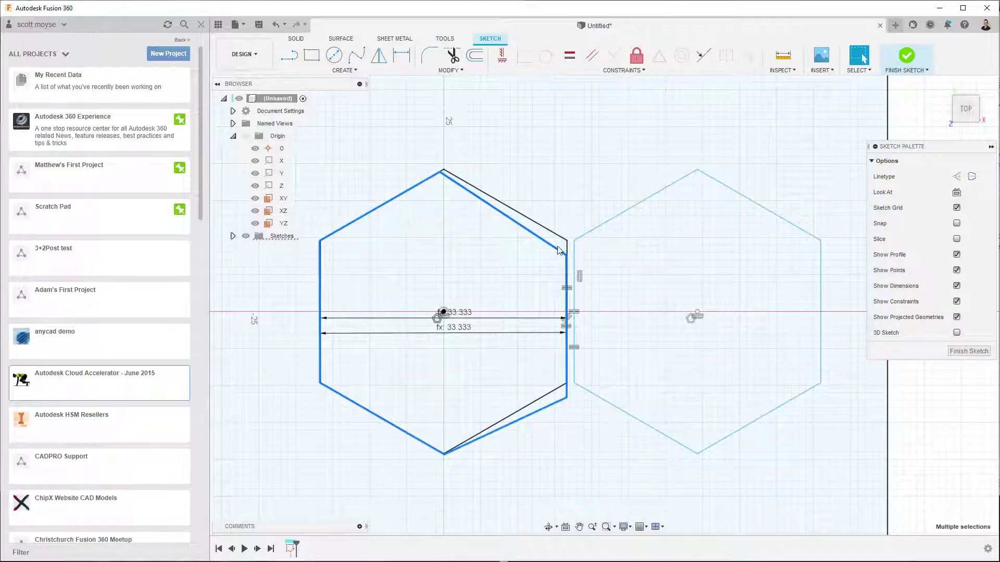
{"action": "left_click_drag", "start_coordinate": [558, 250], "coordinate": [559, 253]}
{"action": "scroll", "coordinate": [671, 353], "scroll_direction": "down", "scroll_amount": 2}
{"action": "scroll", "coordinate": [792, 384], "scroll_direction": "down", "scroll_amount": 2}
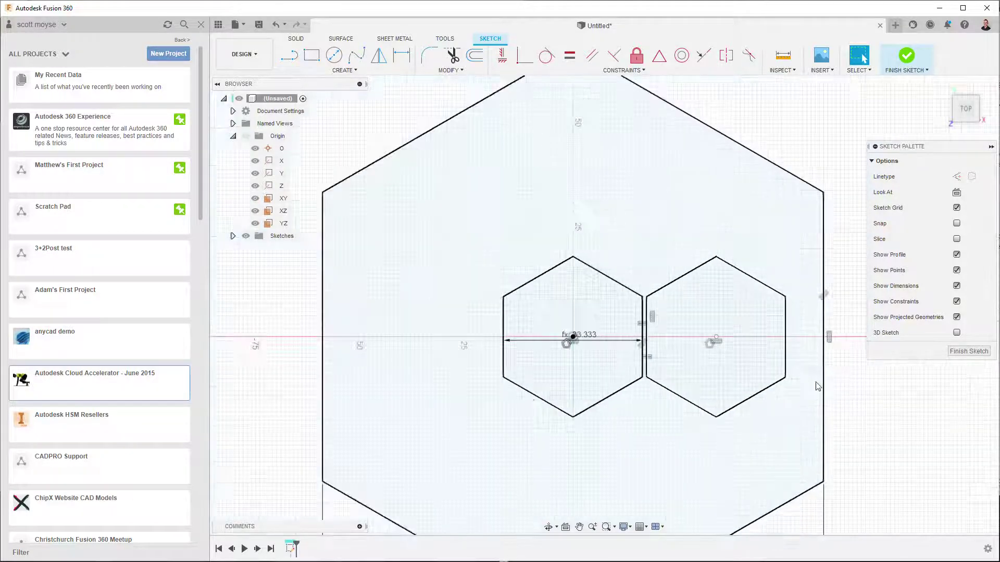
- Dimension the gap between the facing vertical edges of the central and new hexagons as 2 mm
{"action": "key", "text": "d"}
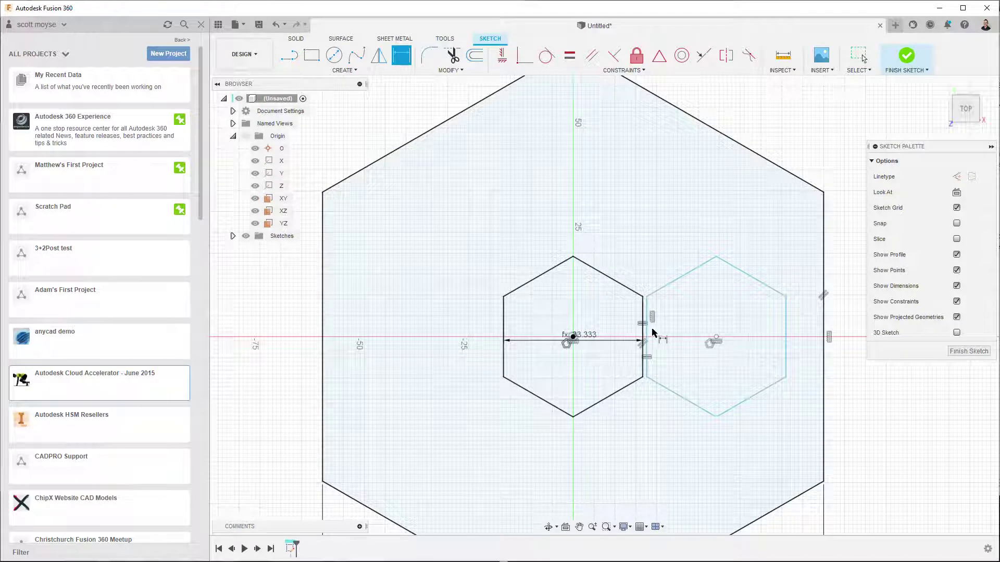
{"action": "left_click", "coordinate": [643, 346]}
{"action": "left_click", "coordinate": [647, 350]}
{"action": "left_click", "coordinate": [671, 425]}
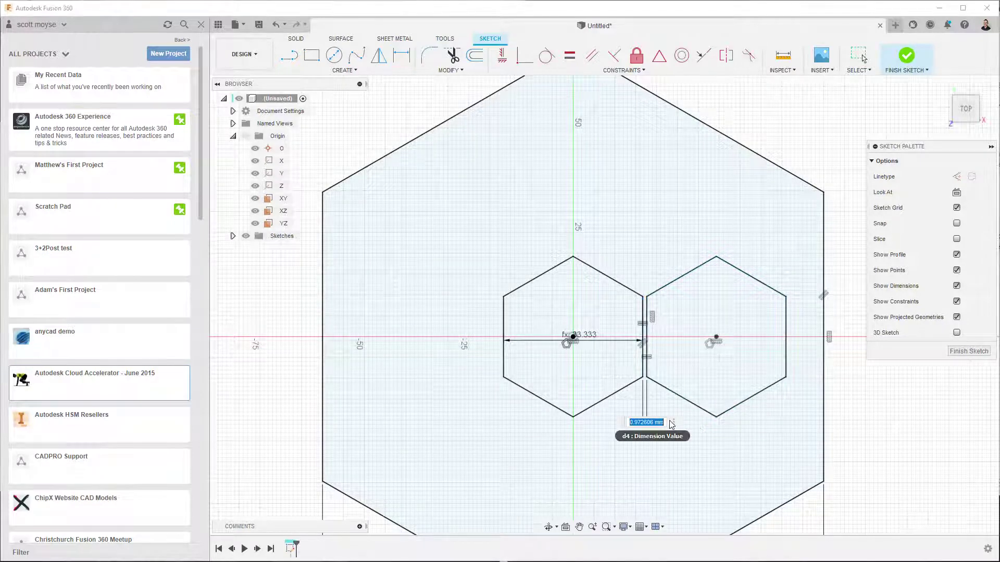
{"action": "type", "text": "2"}
{"action": "key", "text": "Return"}
{"action": "scroll", "coordinate": [675, 401], "scroll_direction": "down", "scroll_amount": 3}
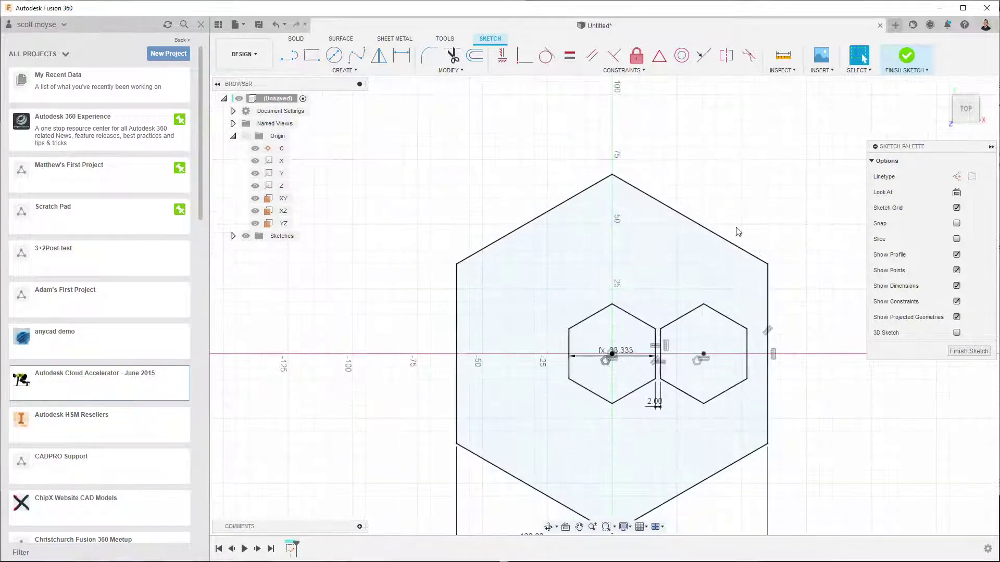
{"action": "left_click", "coordinate": [344, 70]}
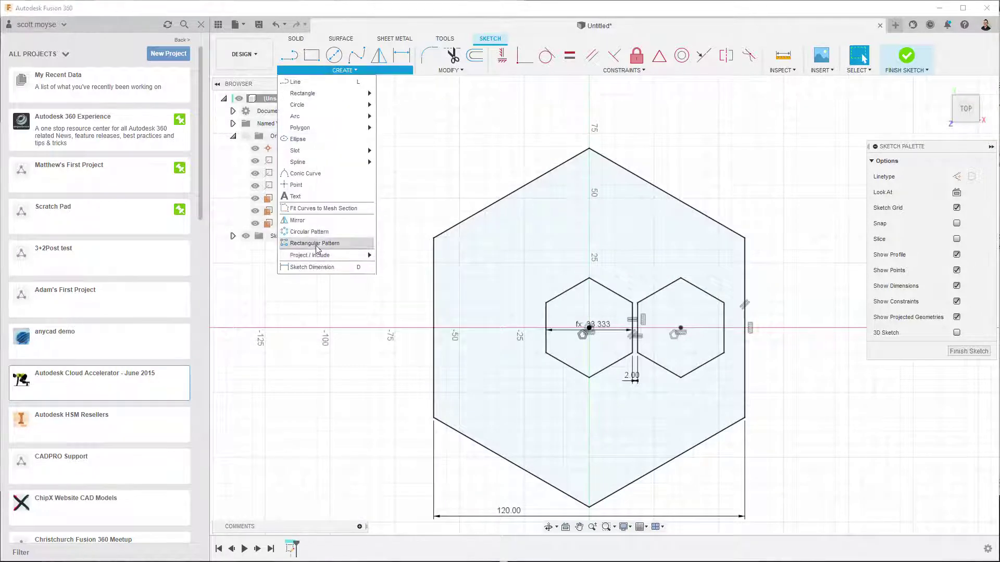
{"action": "left_click", "coordinate": [328, 244]}
{"action": "key", "text": "Escape"}
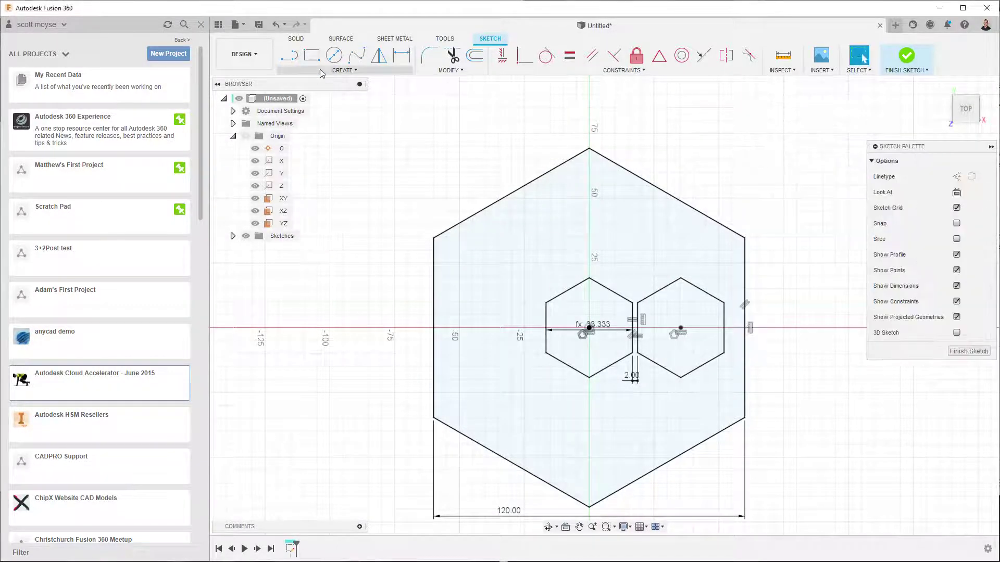
- Circular-pattern the hexagon beside the central one around the central hexagon's center point, with full angular spacing and a quantity of 6
{"action": "left_click", "coordinate": [343, 69]}
{"action": "left_click", "coordinate": [325, 232]}
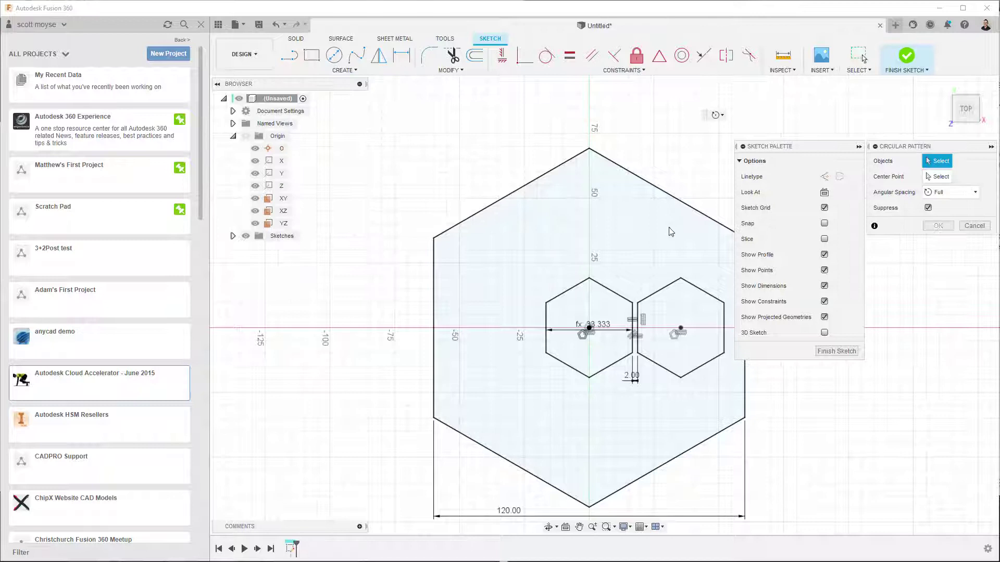
{"action": "middle_click_drag", "start_coordinate": [550, 216], "coordinate": [512, 197]}
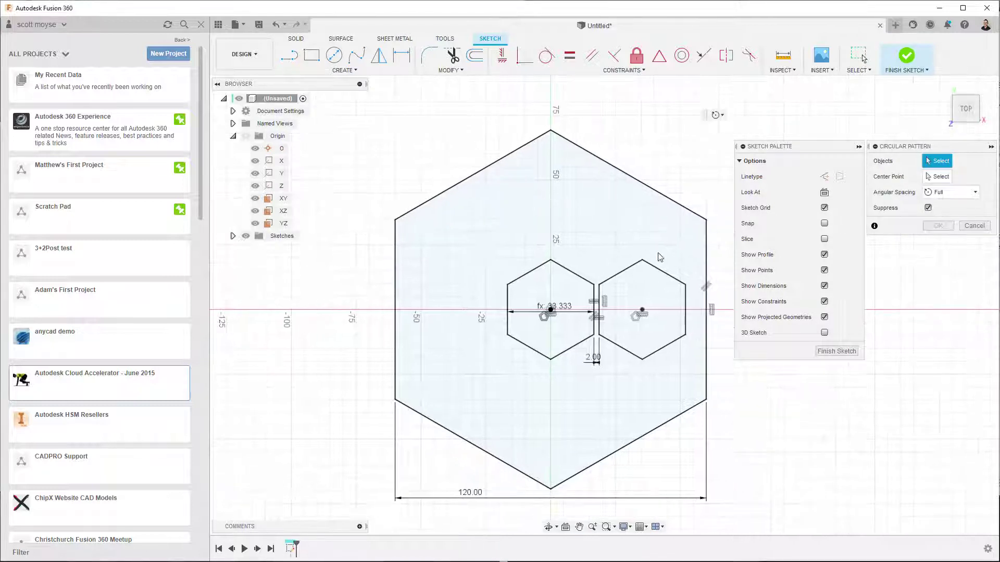
{"action": "double_click", "coordinate": [668, 280]}
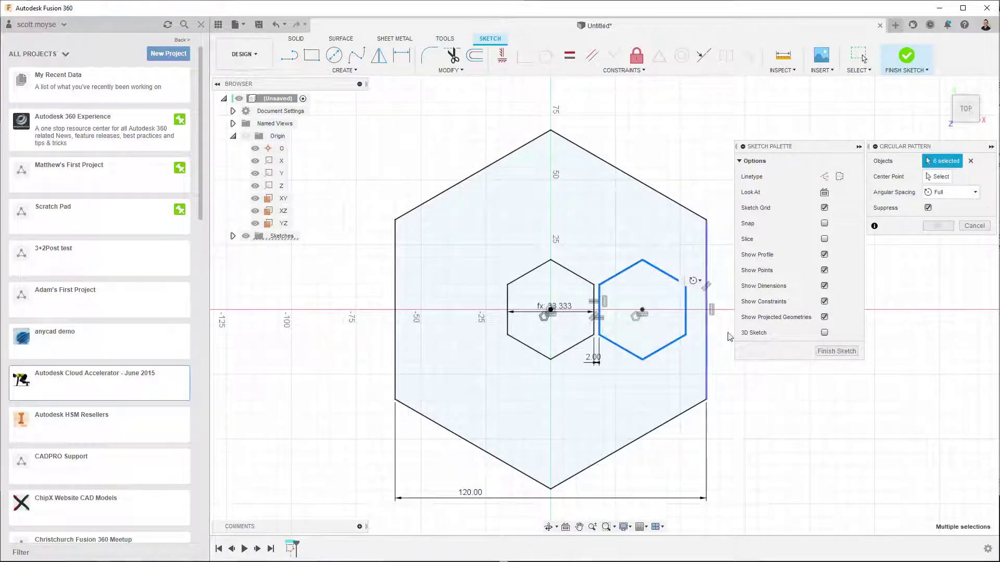
{"action": "left_click", "coordinate": [941, 177]}
{"action": "left_click", "coordinate": [550, 311]}
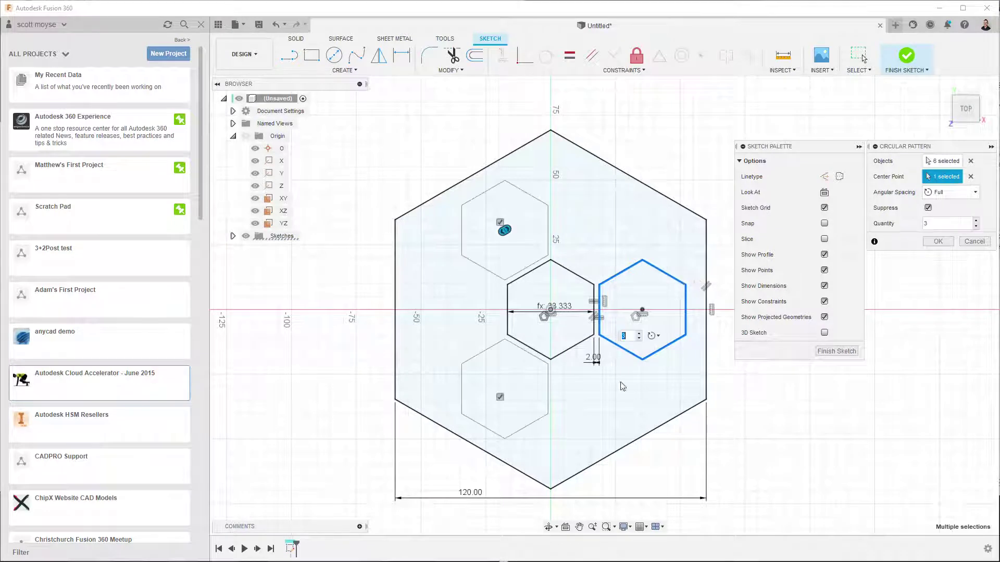
{"action": "type", "text": "4"}
{"action": "left_click", "coordinate": [976, 221]}
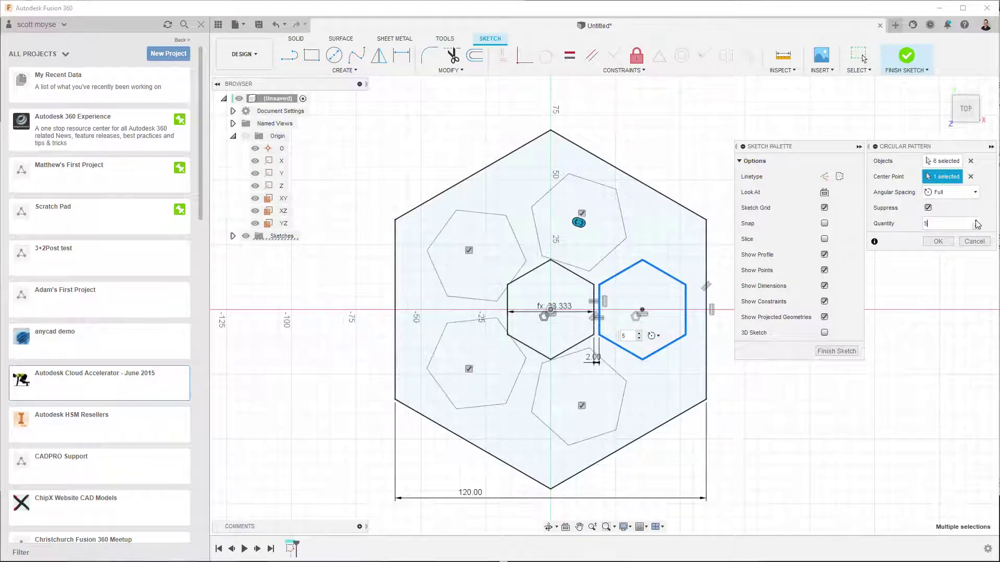
{"action": "left_click", "coordinate": [976, 221]}
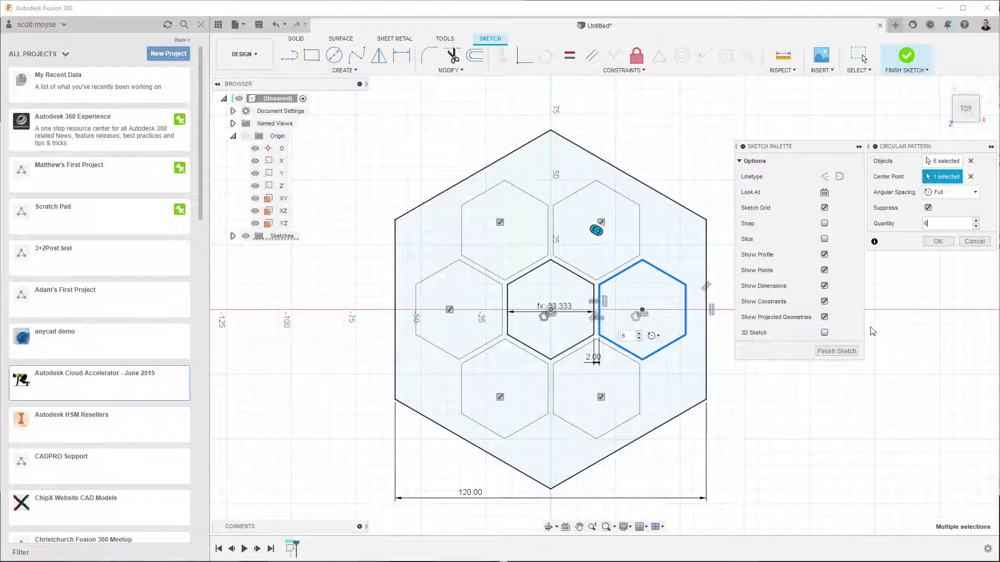
{"action": "left_click", "coordinate": [938, 241]}
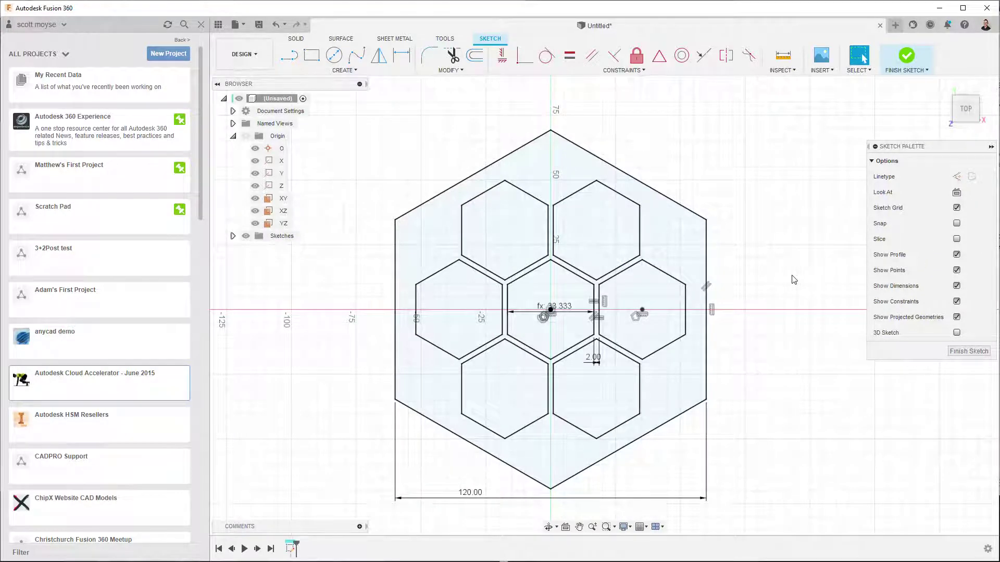
- Offset the large outer hexagon 3 mm inward and finish the sketch
{"action": "key", "text": "o"}
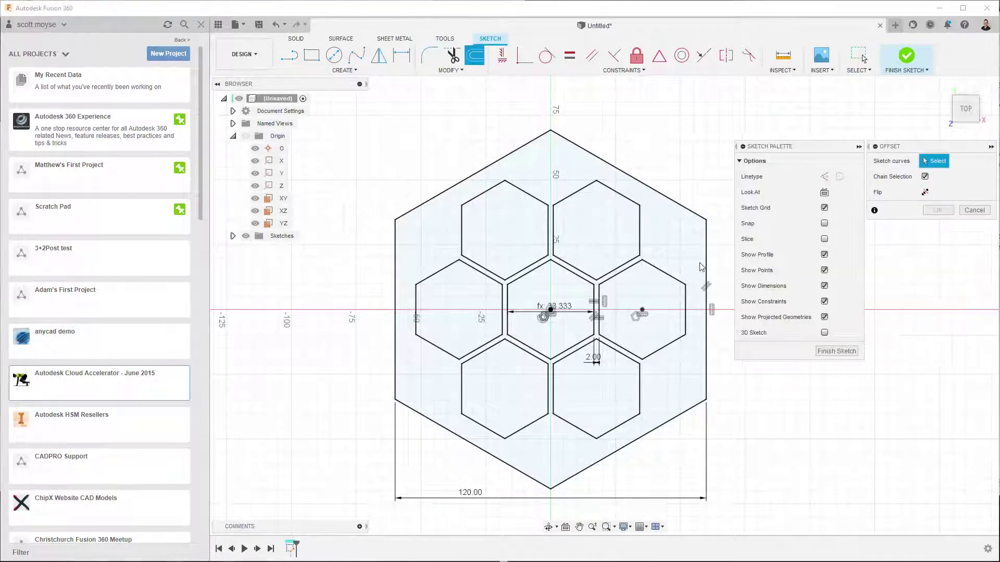
{"action": "left_click", "coordinate": [701, 267]}
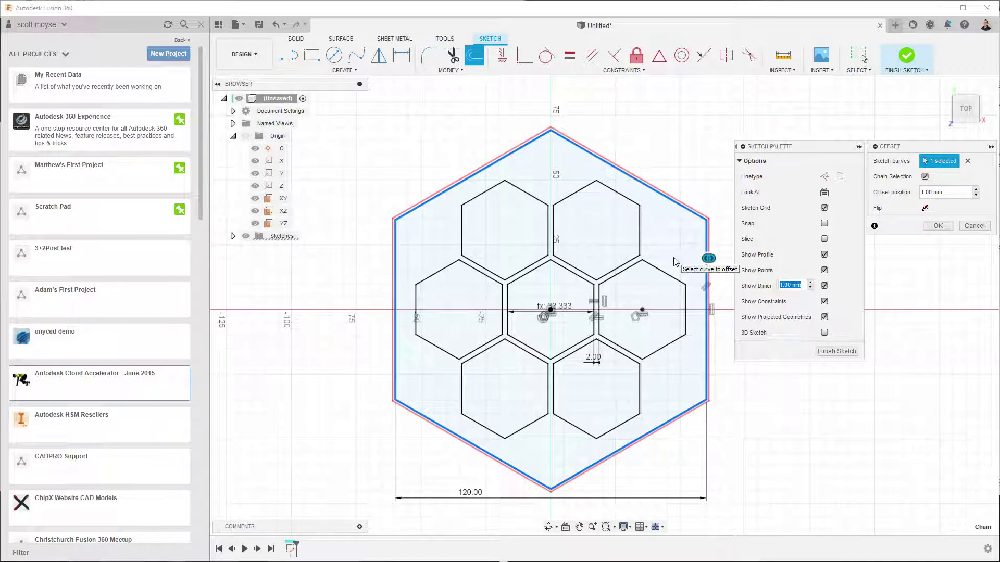
{"action": "type", "text": "-3"}
{"action": "key", "text": "Return"}
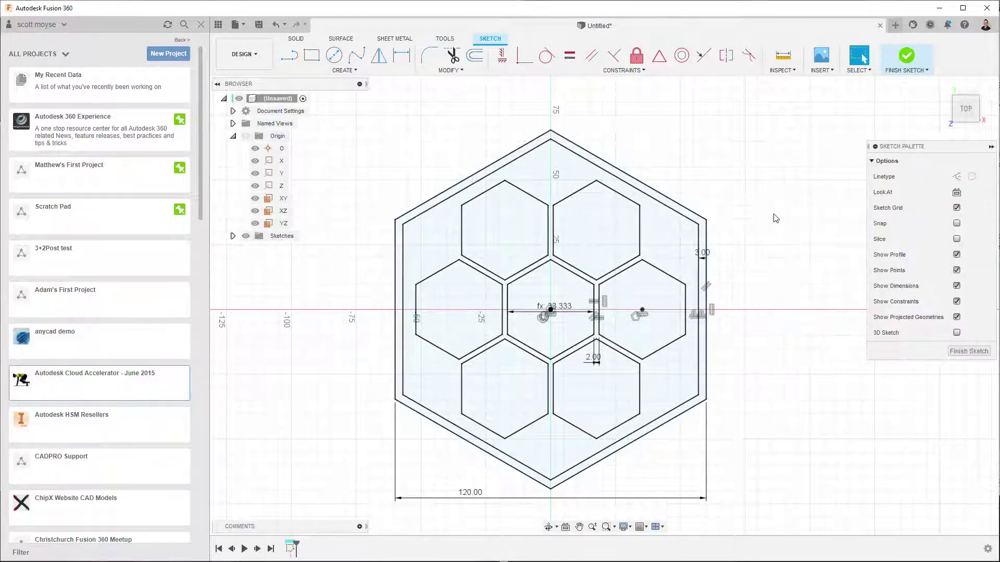
{"action": "left_click", "coordinate": [905, 56]}
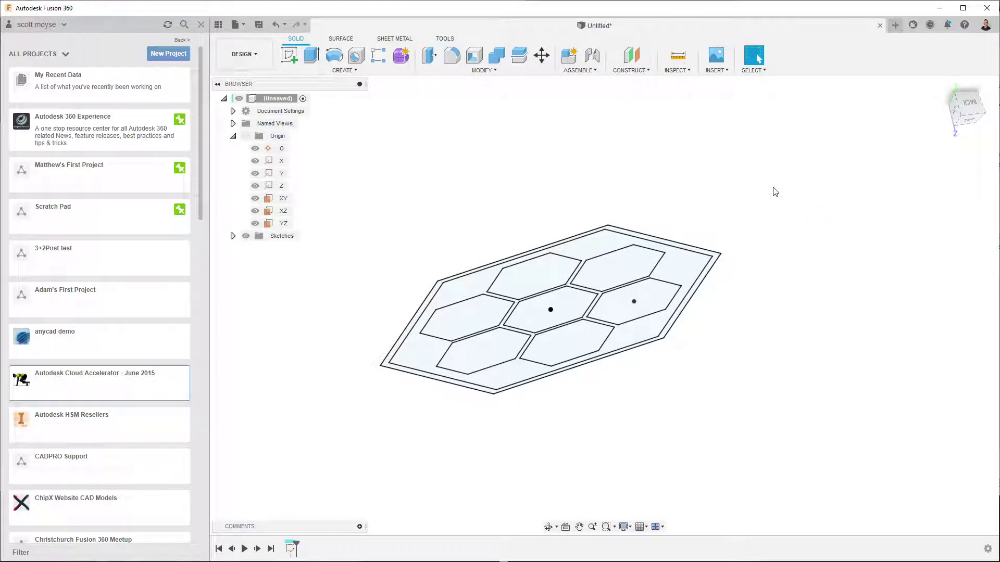
- Extrude the outer rim and honeycomb web profiles 31 mm downward as a new body, leaving the seven small hexagons open
{"action": "key", "text": "e"}
{"action": "scroll", "coordinate": [412, 328], "scroll_direction": "up", "scroll_amount": 4}
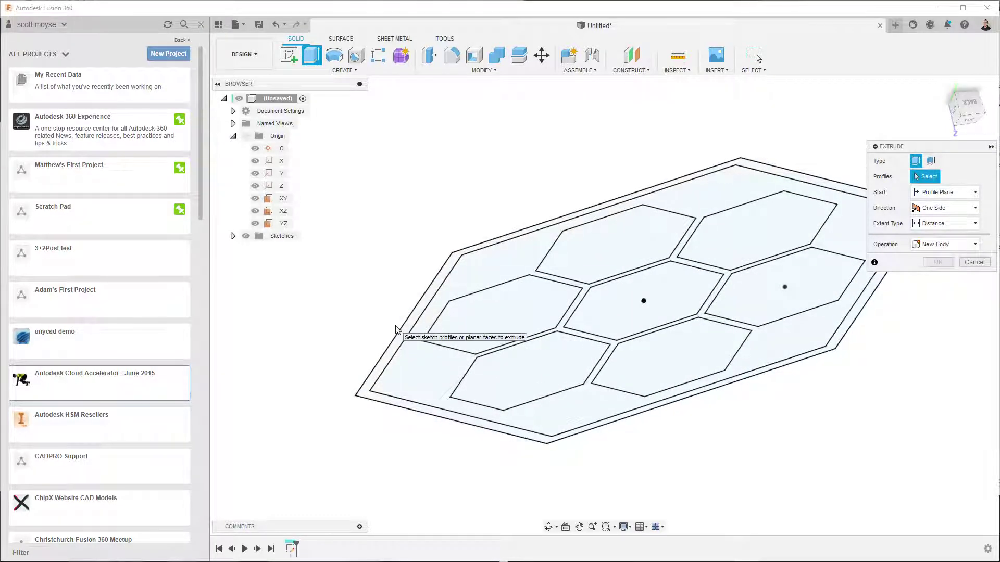
{"action": "left_click", "coordinate": [417, 352]}
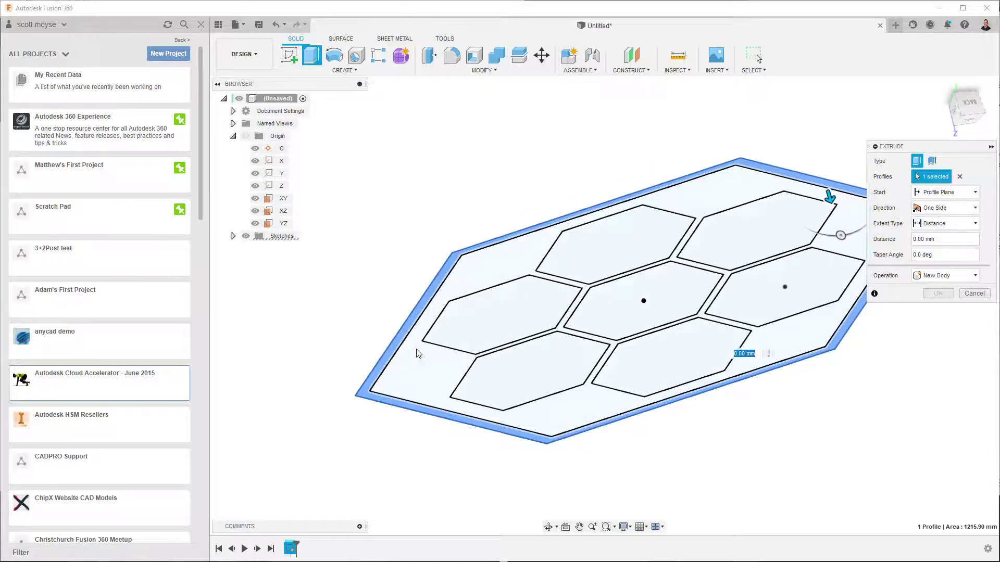
{"action": "left_click", "coordinate": [422, 363]}
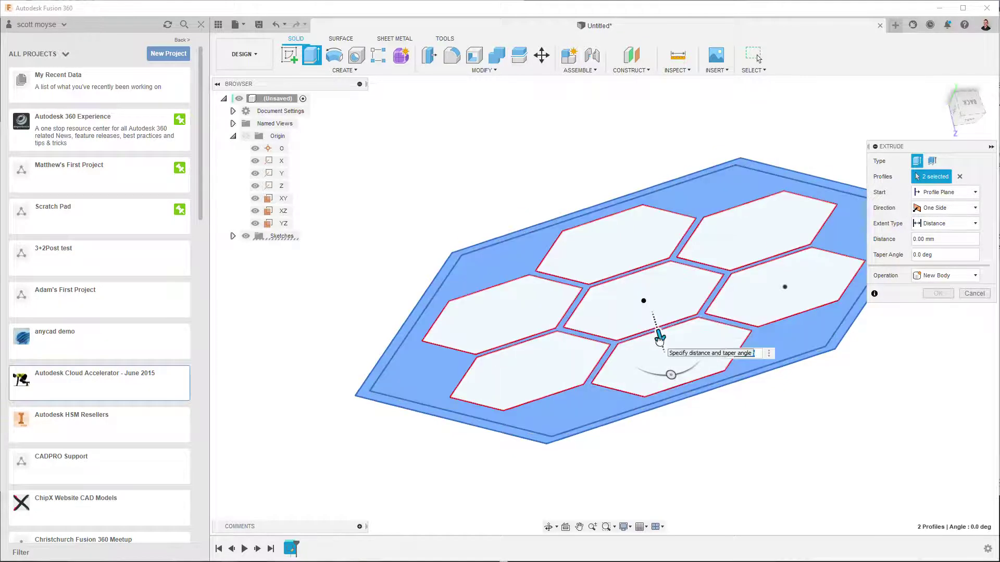
{"action": "left_click_drag", "start_coordinate": [659, 339], "coordinate": [713, 455]}
{"action": "middle_click_drag", "start_coordinate": [714, 455], "coordinate": [519, 258], "text": "shift"}
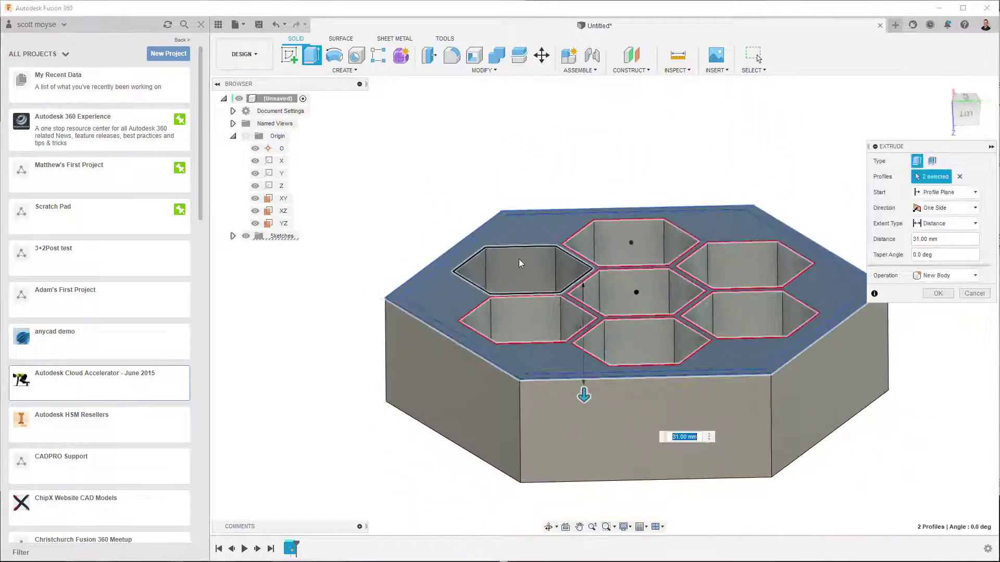
{"action": "key", "text": "Return"}
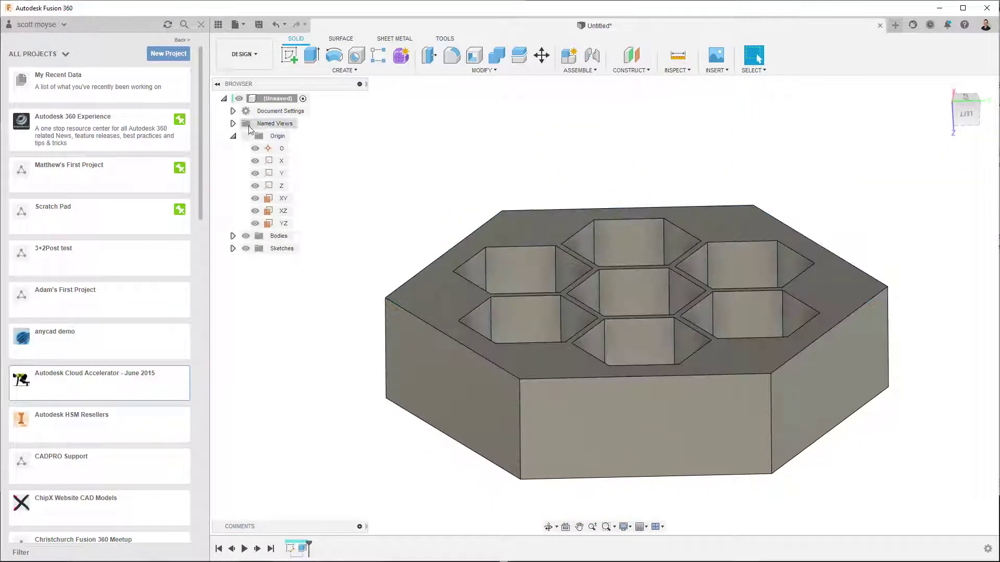
- Show the first sketch again and cut its outer rim profile 3 mm deep into the body
{"action": "left_click", "coordinate": [233, 248]}
{"action": "left_click", "coordinate": [256, 261]}
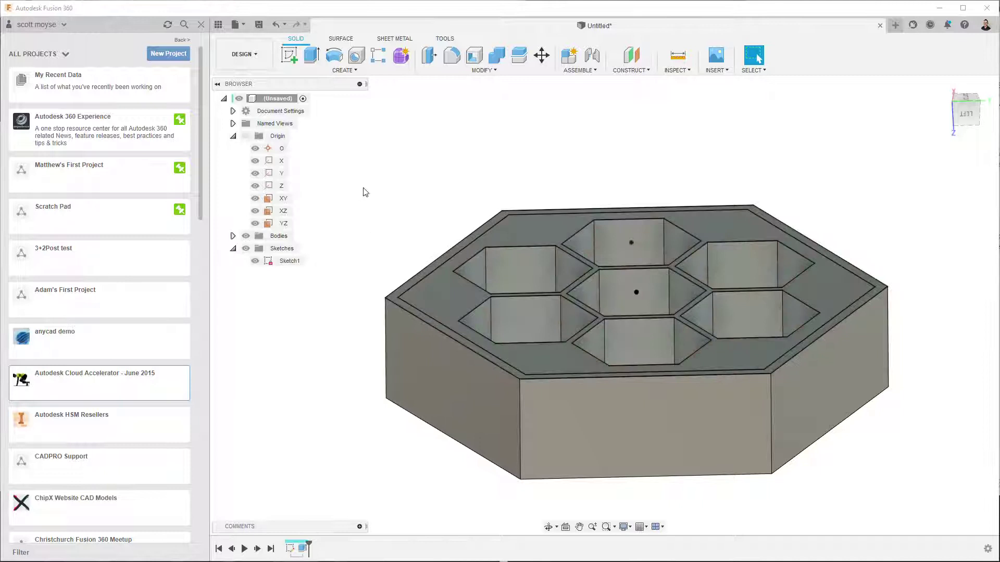
{"action": "key", "text": "e"}
{"action": "left_click", "coordinate": [409, 284]}
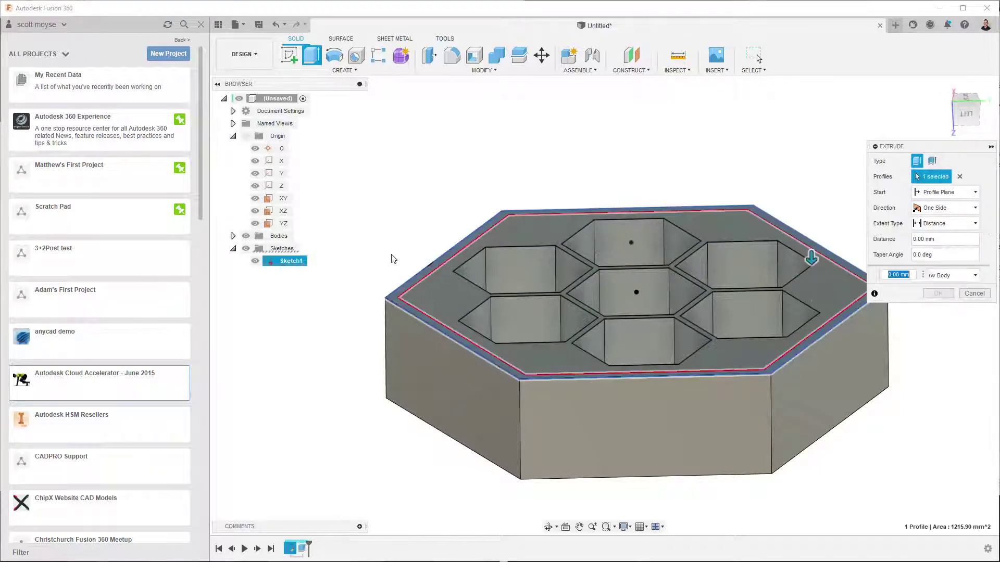
{"action": "type", "text": "3"}
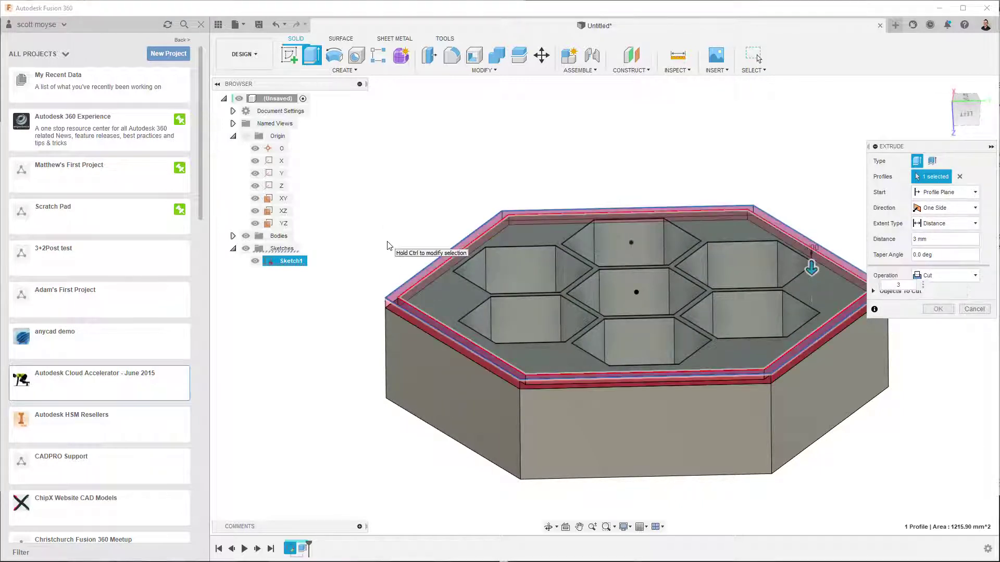
{"action": "key", "text": "Return"}
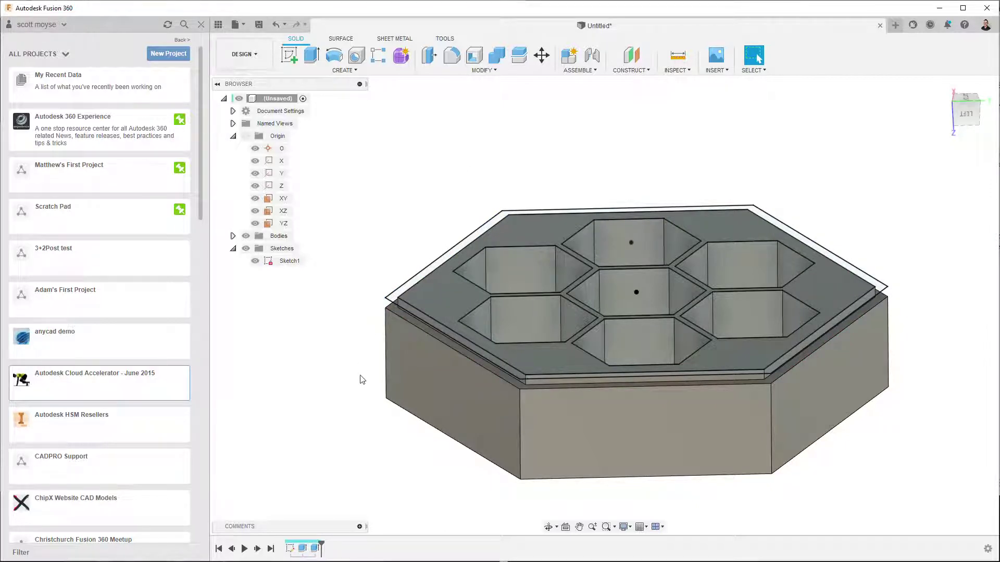
- Start a new sketch on the flat honeycomb face opposite the stepped rim and view it straight on
{"action": "middle_click_drag", "start_coordinate": [362, 380], "coordinate": [361, 228], "text": "shift"}
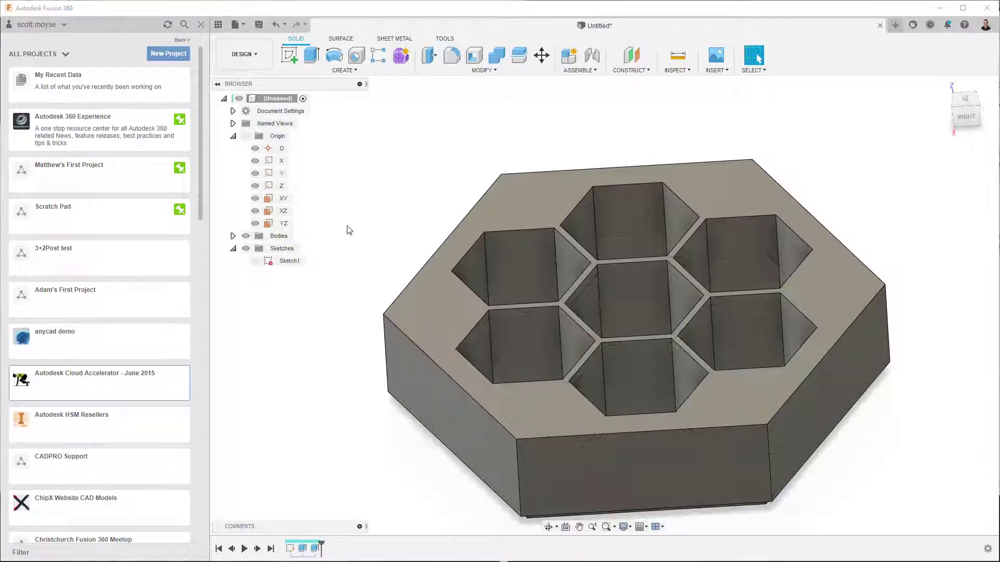
{"action": "left_click", "coordinate": [436, 289]}
{"action": "right_click", "coordinate": [435, 289]}
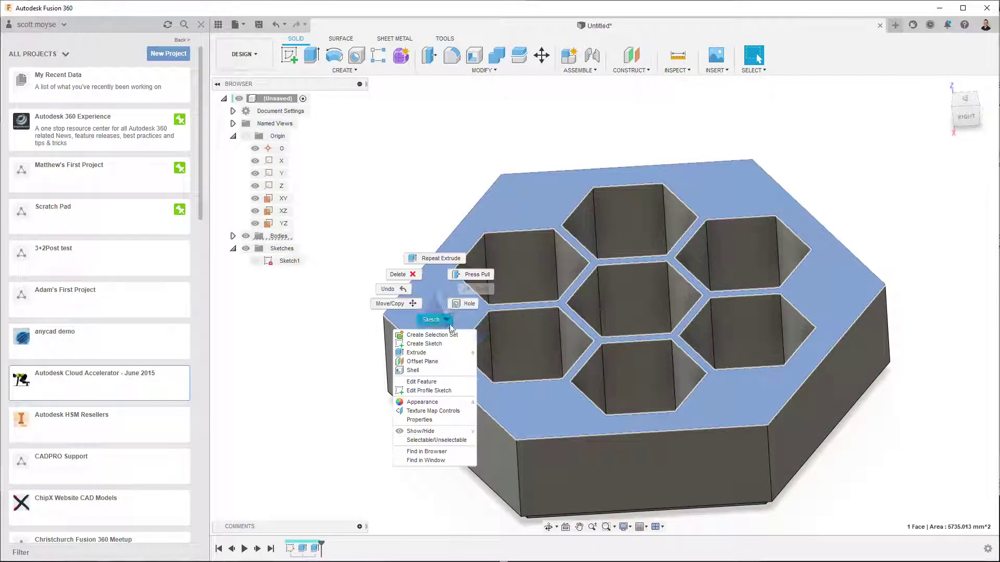
{"action": "left_click", "coordinate": [424, 343]}
{"action": "middle_click_drag", "start_coordinate": [400, 194], "coordinate": [386, 214], "text": "shift"}
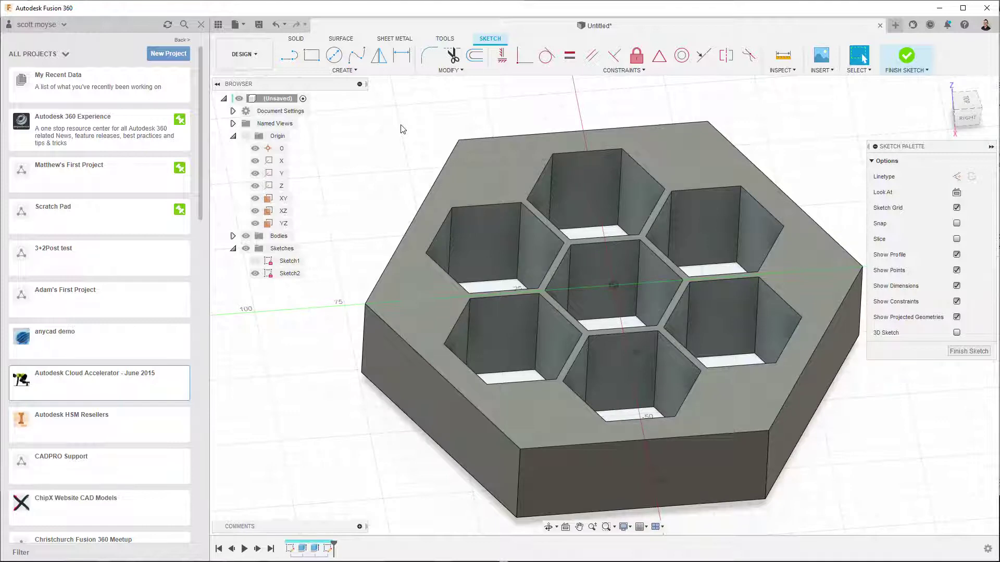
{"action": "left_click", "coordinate": [970, 101]}
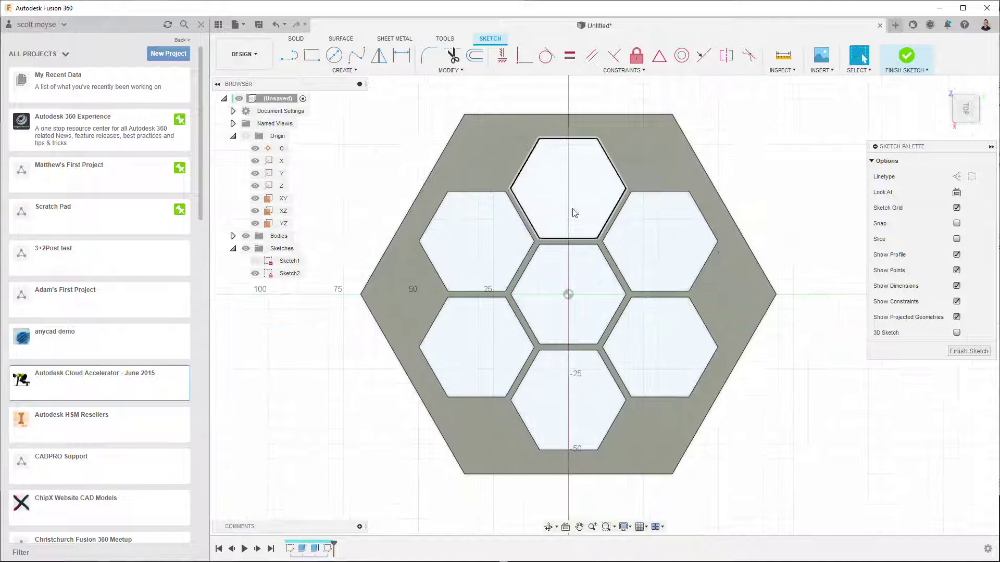
- Offset the face's outer hexagon edge 4 mm inward in the new sketch
{"action": "key", "text": "o"}
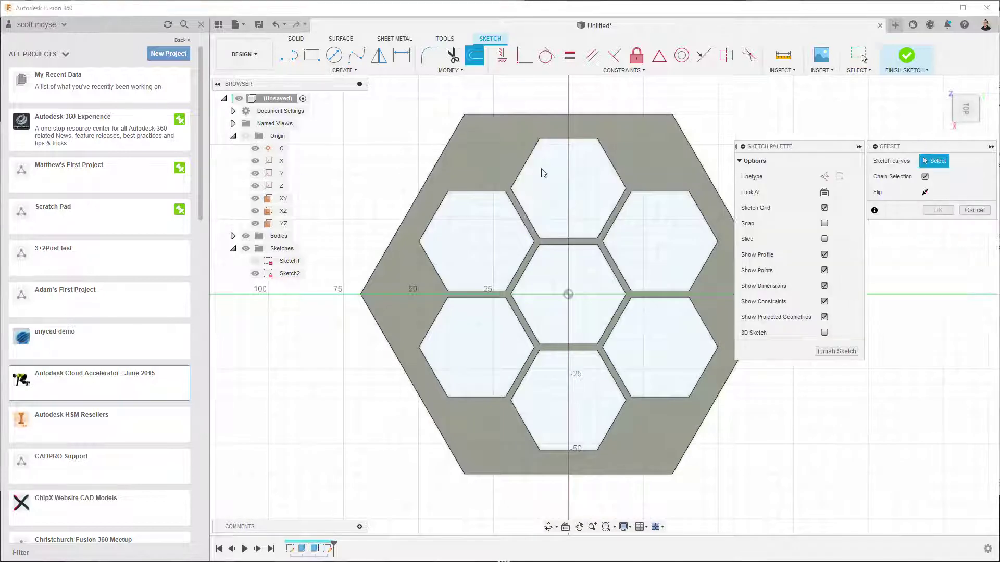
{"action": "left_click", "coordinate": [500, 115]}
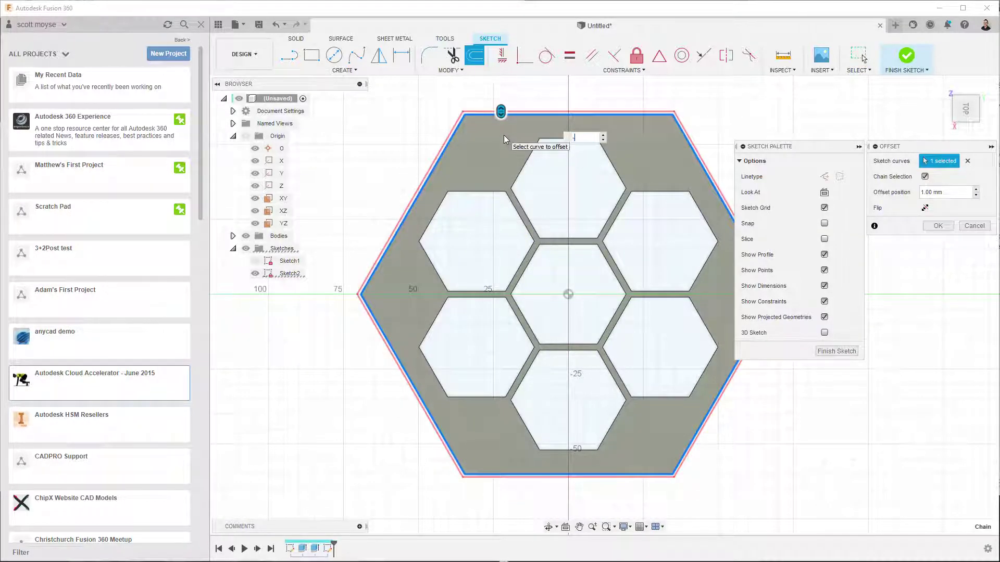
{"action": "type", "text": "-3"}
{"action": "key", "text": "Tab"}
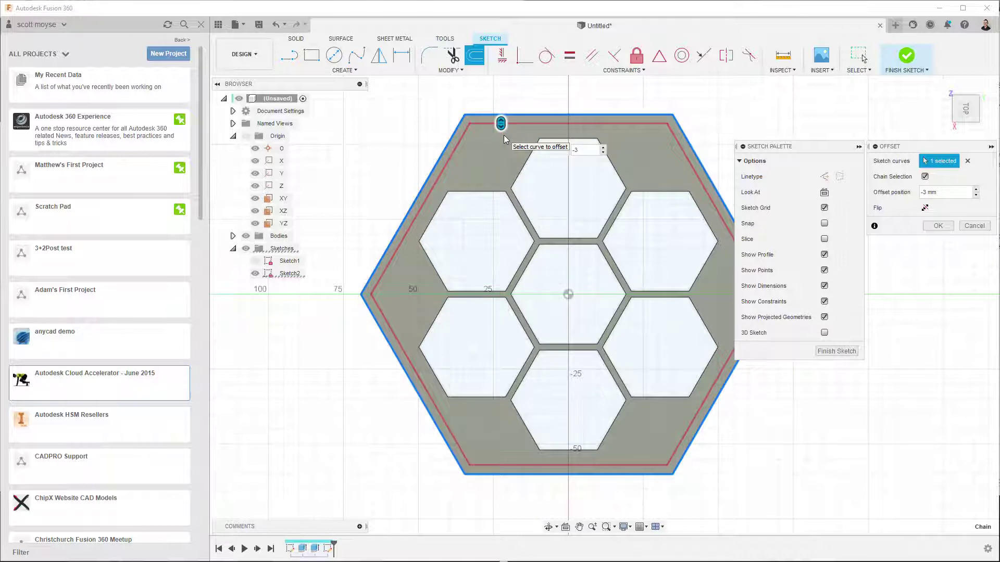
{"action": "key", "text": "Tab"}
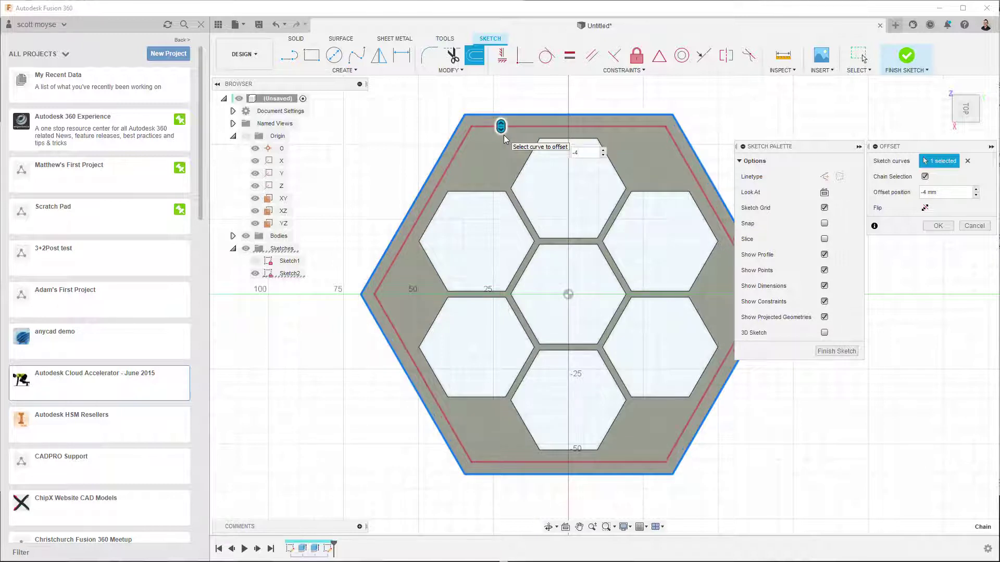
{"action": "left_click", "coordinate": [937, 225]}
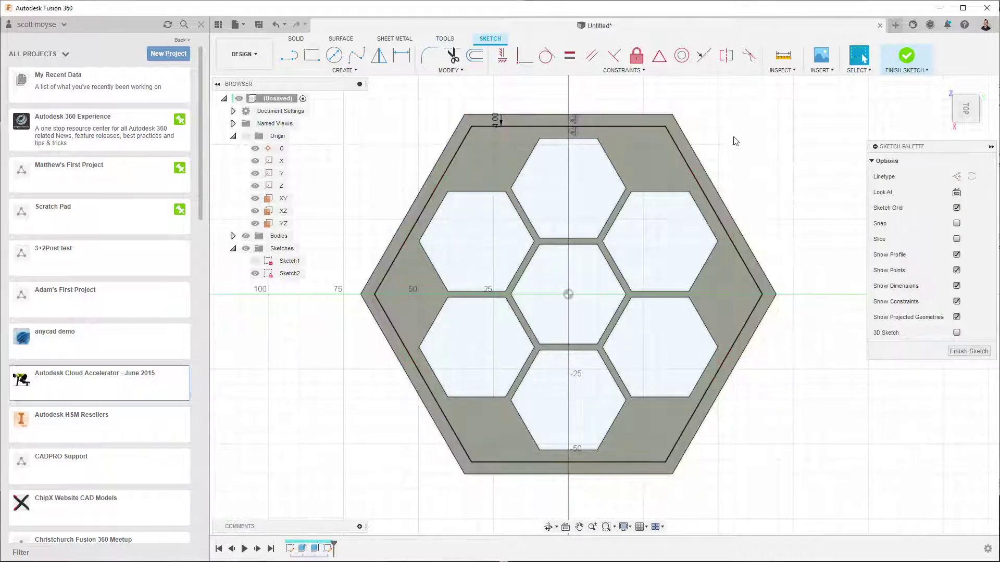
- Draw two-segment lines, each segment about 19 mm, around the small hexagons at both upper corners, ending on the offset hexagon
{"action": "middle_click_drag", "start_coordinate": [733, 138], "coordinate": [719, 159]}
{"action": "key", "text": "l"}
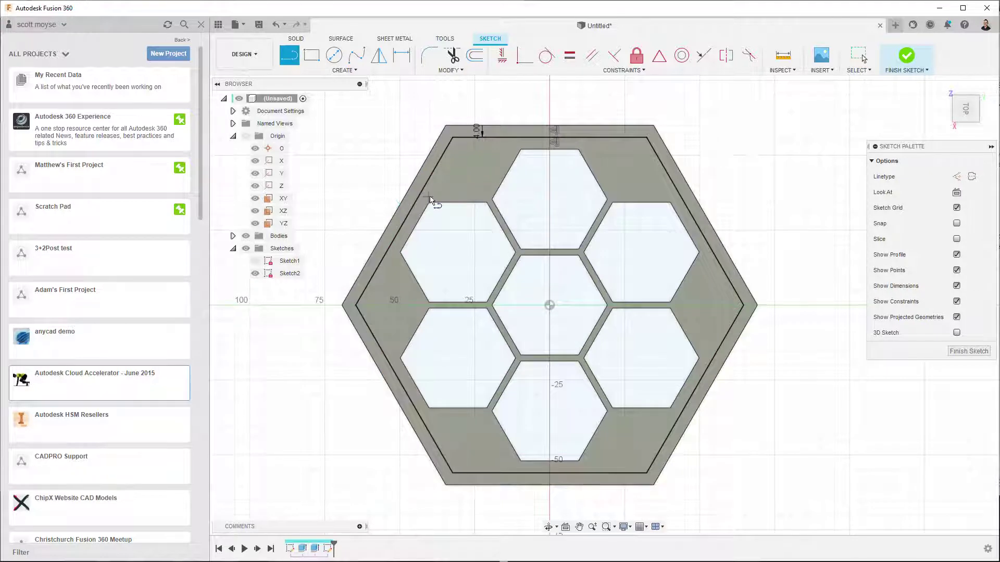
{"action": "left_click", "coordinate": [424, 189]}
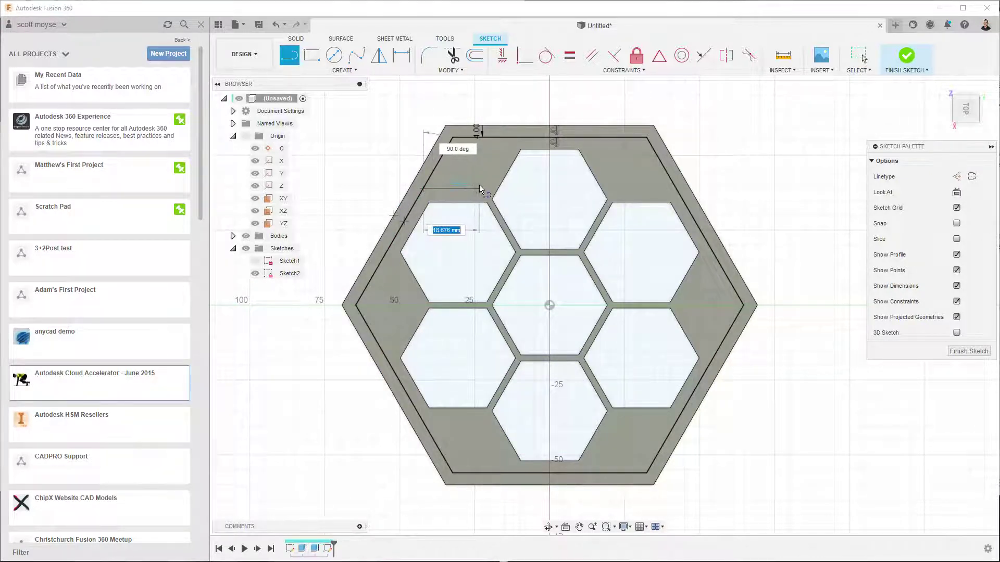
{"action": "left_click", "coordinate": [479, 189]}
{"action": "double_click", "coordinate": [509, 140]}
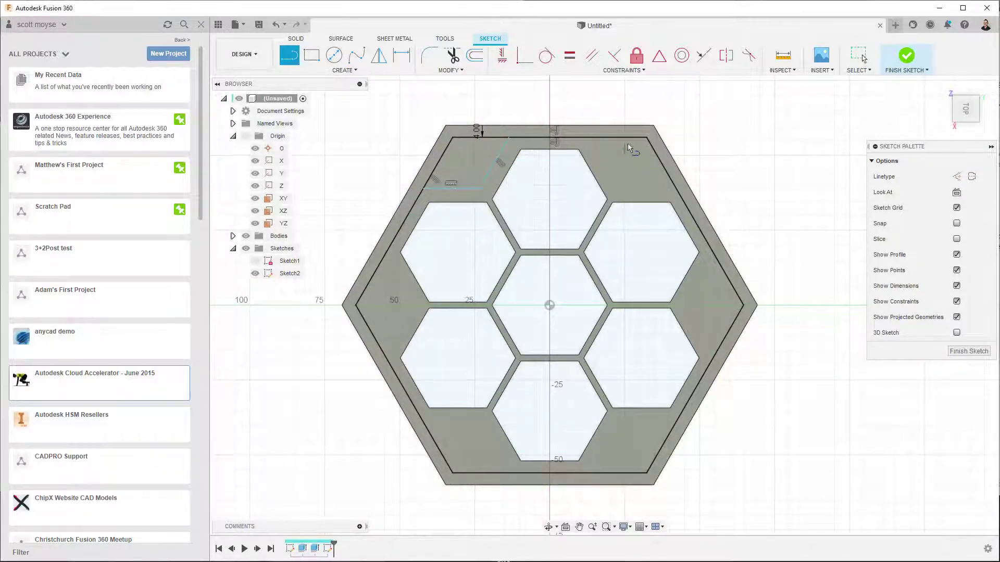
{"action": "left_click", "coordinate": [589, 138]}
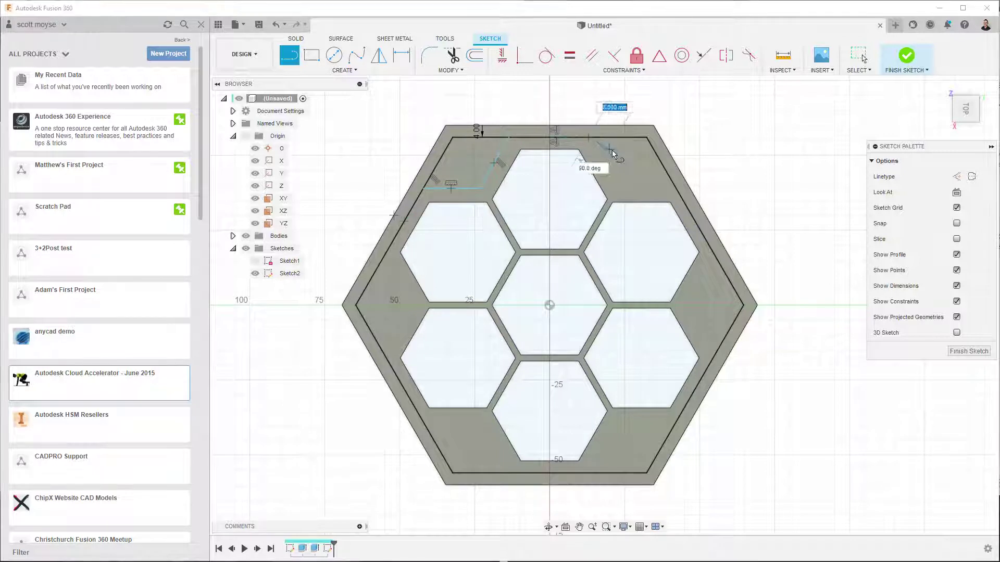
{"action": "left_click", "coordinate": [618, 189]}
{"action": "left_click", "coordinate": [675, 189]}
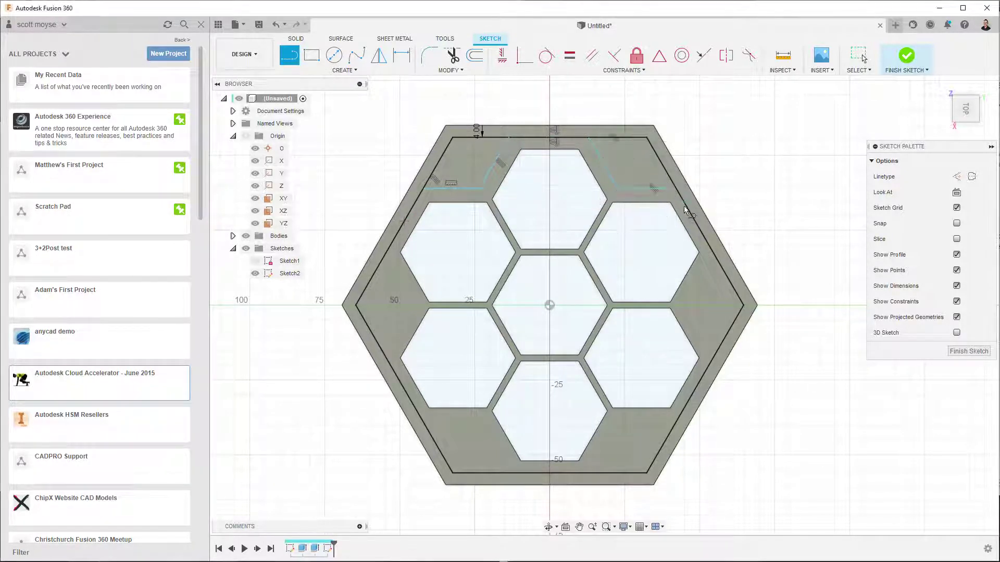
- Draw two-segment lines closing off the right and lower-right corners between the offset hexagon's edges, following the small hexagons
{"action": "left_click", "coordinate": [711, 252]}
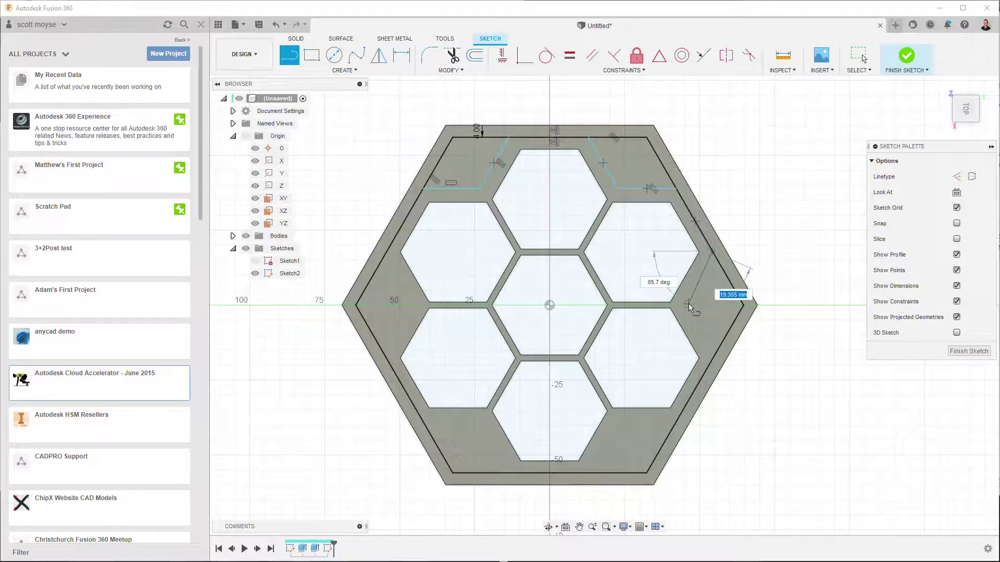
{"action": "left_click", "coordinate": [685, 299]}
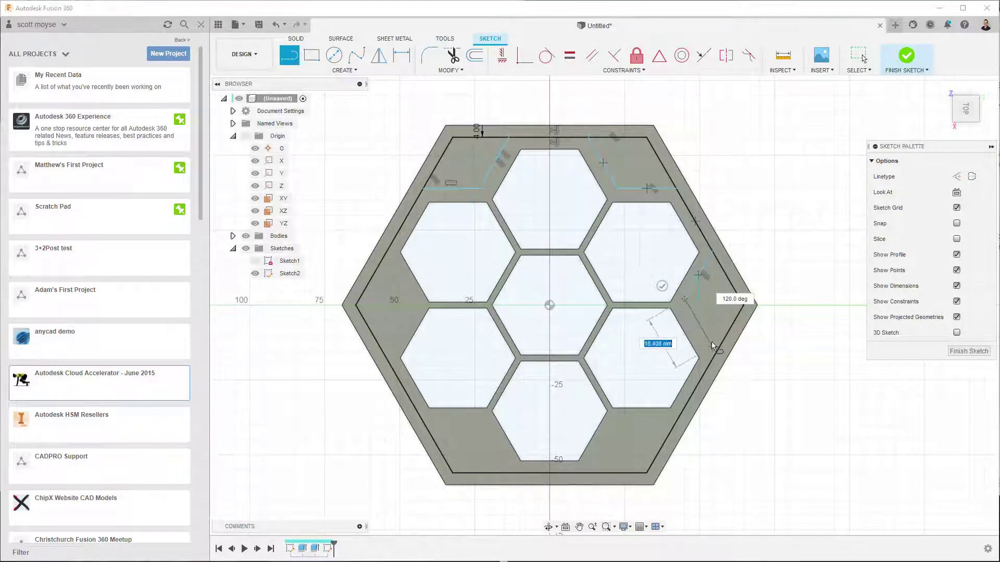
{"action": "double_click", "coordinate": [712, 350]}
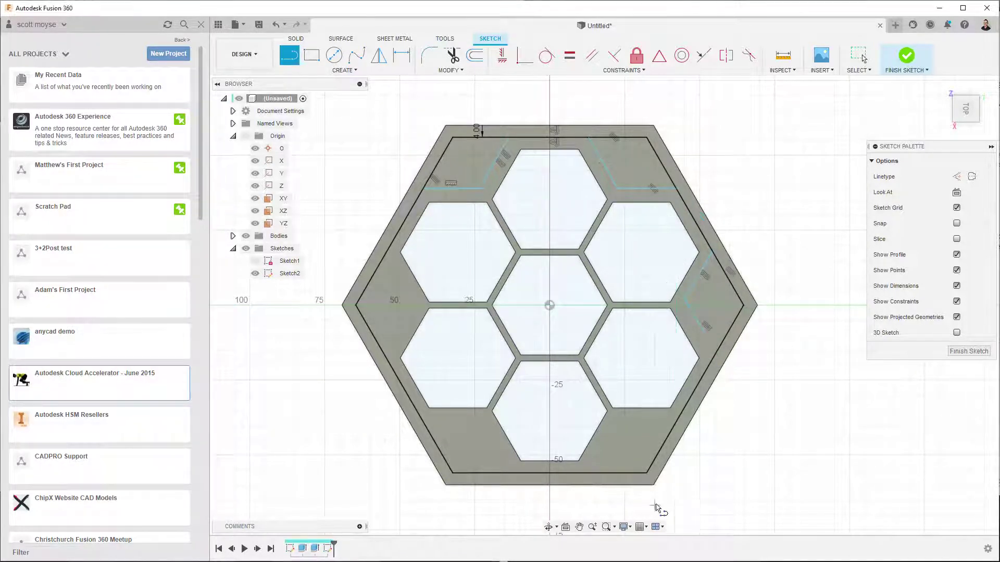
{"action": "left_click", "coordinate": [620, 417]}
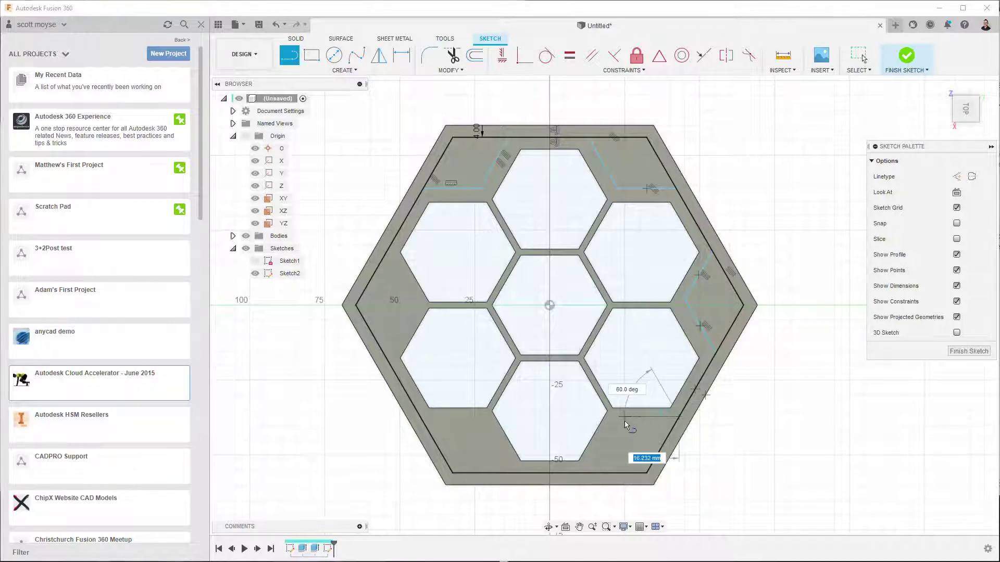
{"action": "double_click", "coordinate": [587, 473]}
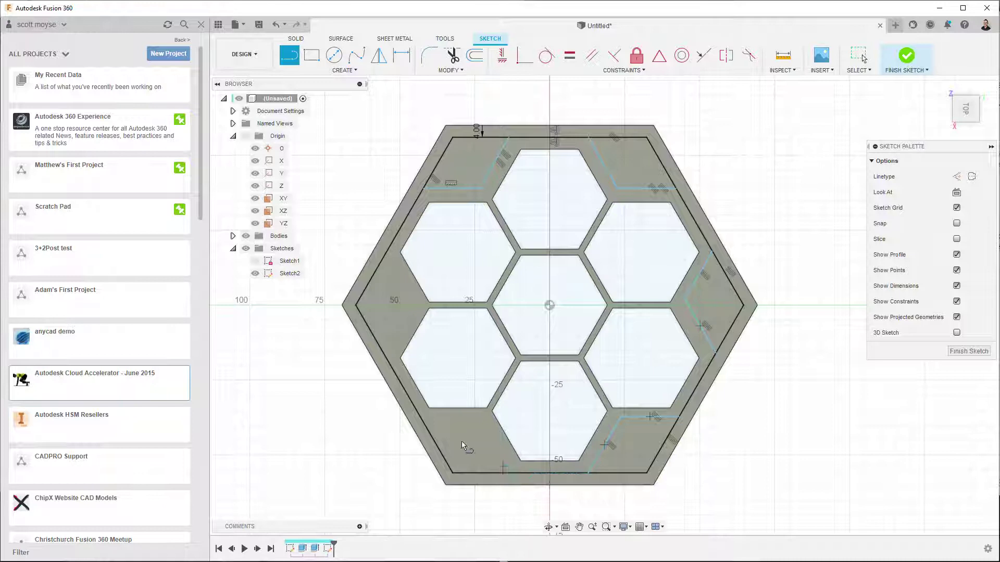
- Draw a two-segment line around the small hexagons at the lower-left corner and bring its outer end onto the offset hexagon
{"action": "left_click", "coordinate": [503, 467]}
{"action": "double_click", "coordinate": [479, 425]}
{"action": "left_click", "coordinate": [483, 424]}
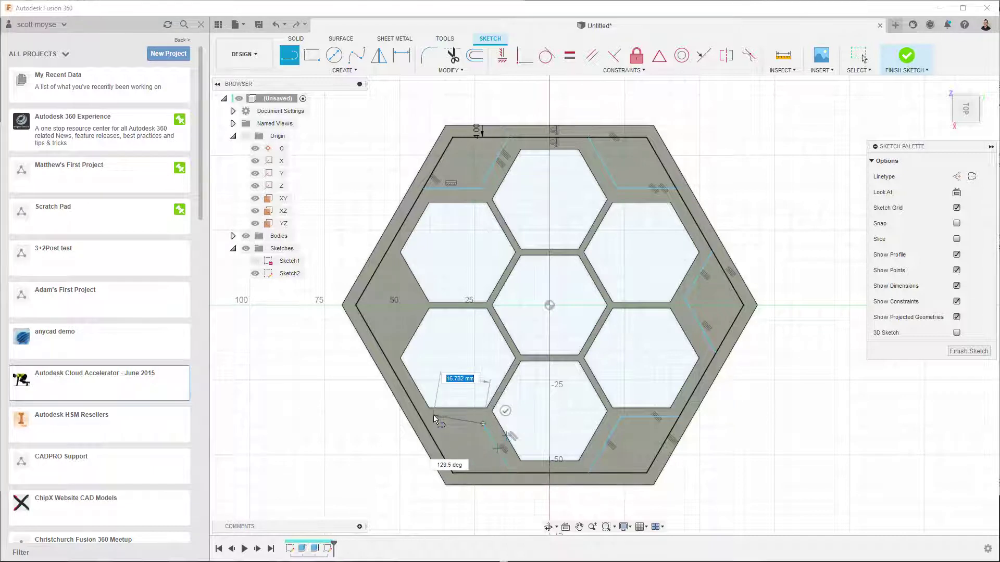
{"action": "left_click", "coordinate": [419, 423]}
{"action": "key", "text": "Escape"}
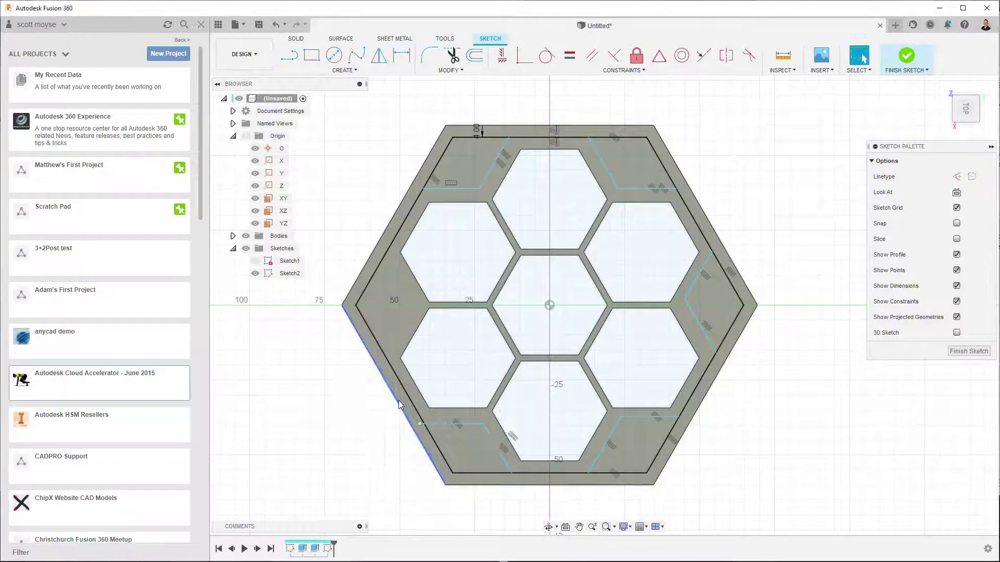
{"action": "left_click", "coordinate": [425, 423]}
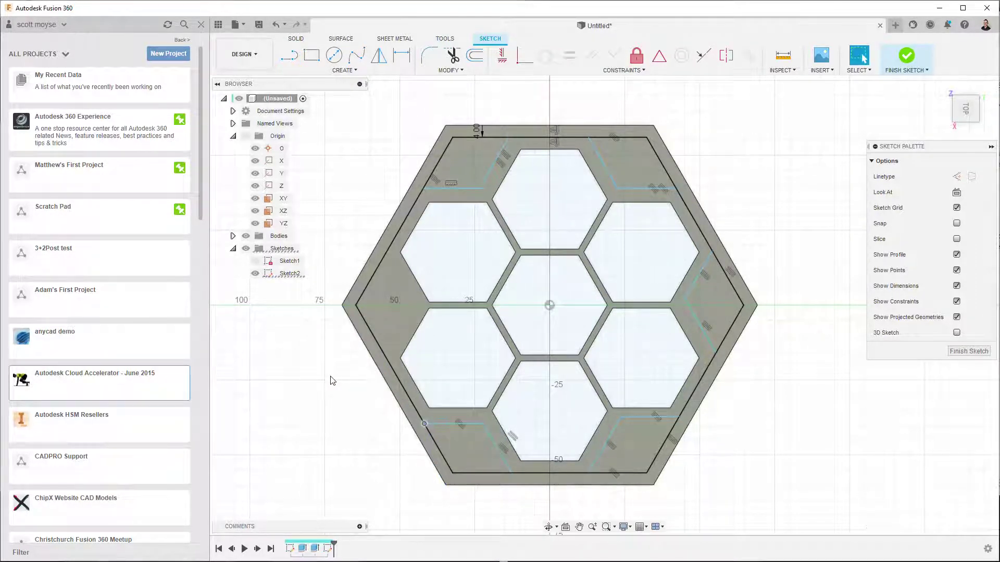
- Draw a two-segment line around the small hexagons at the left corner, about 18 and 19 mm long, ending on the offset hexagon
{"action": "key", "text": "l"}
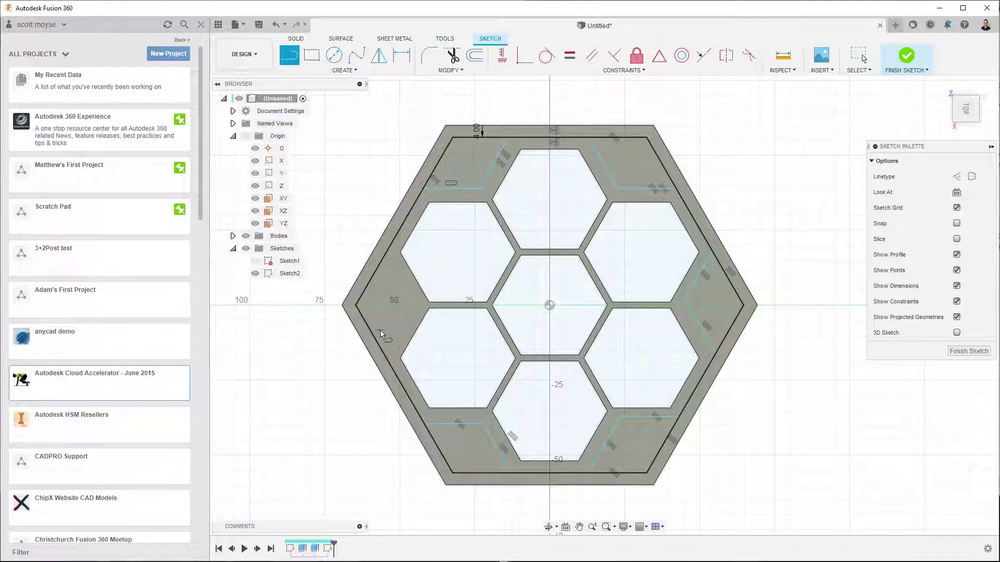
{"action": "left_click", "coordinate": [387, 359]}
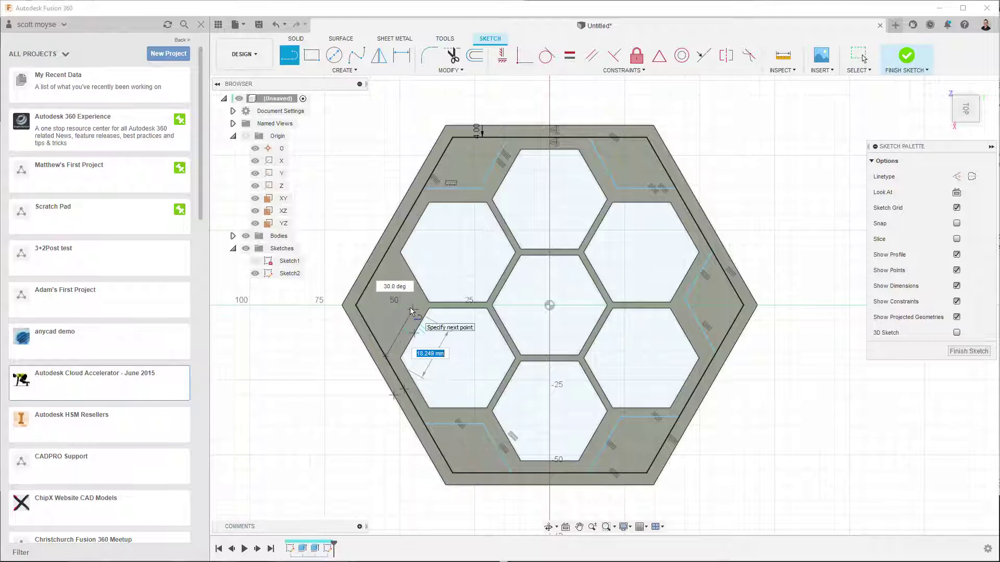
{"action": "left_click", "coordinate": [416, 292]}
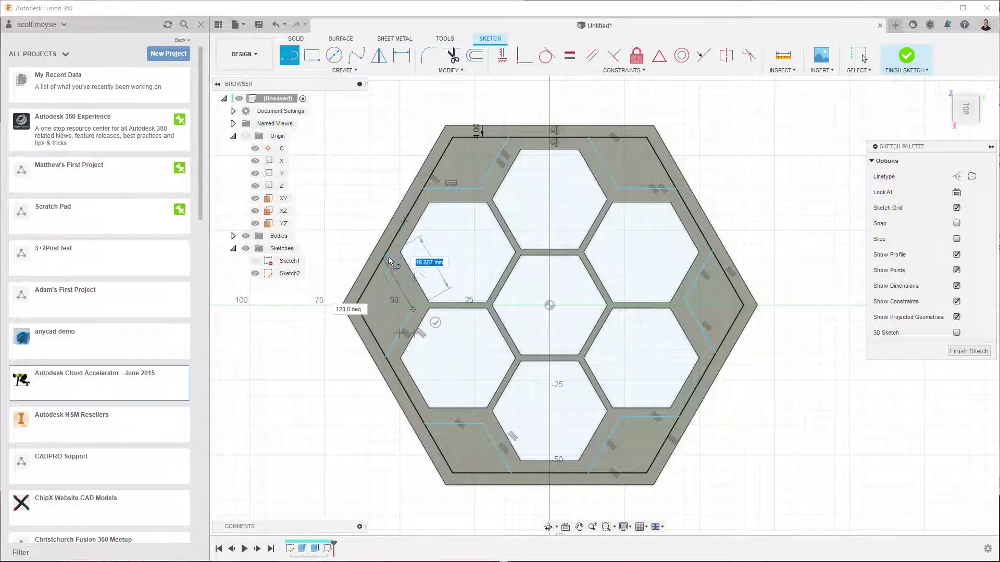
{"action": "key", "text": "Escape"}
{"action": "key", "text": "Escape"}
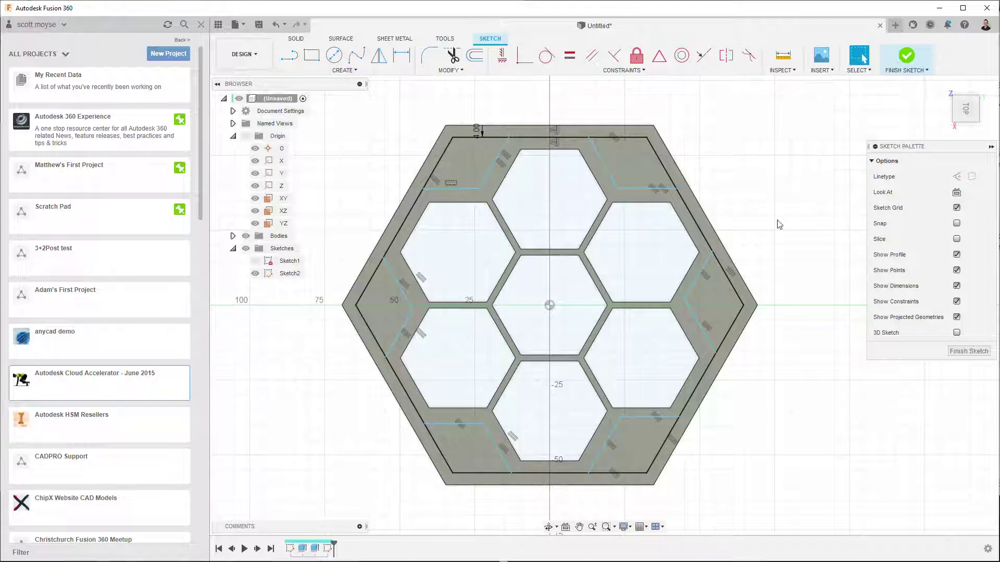
- Make all twelve line segments of the six corner outlines equal in length
{"action": "left_click", "coordinate": [687, 304]}
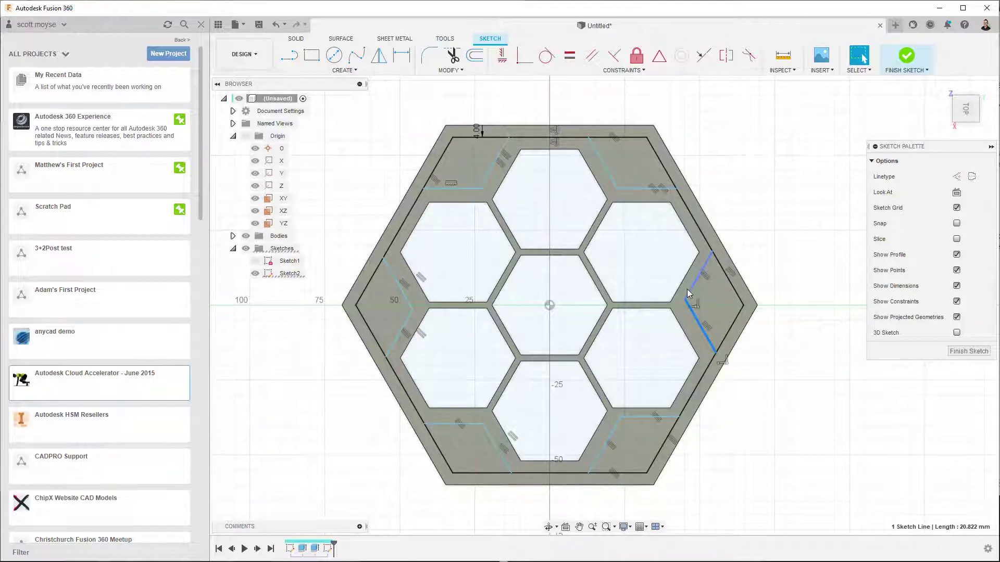
{"action": "left_click", "coordinate": [688, 291], "text": "shift"}
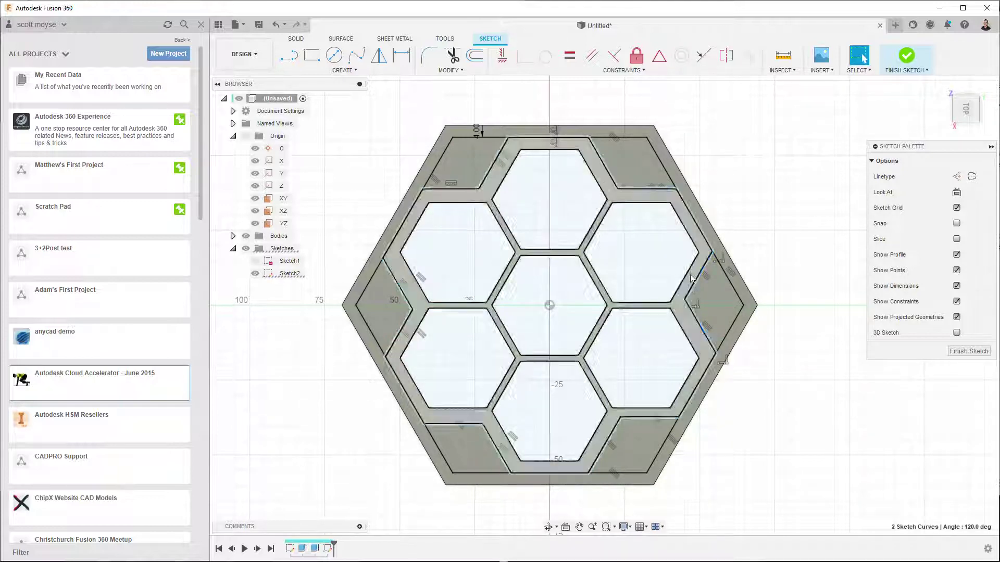
{"action": "left_click", "coordinate": [627, 190], "text": "shift"}
{"action": "left_click", "coordinate": [612, 179], "text": "shift"}
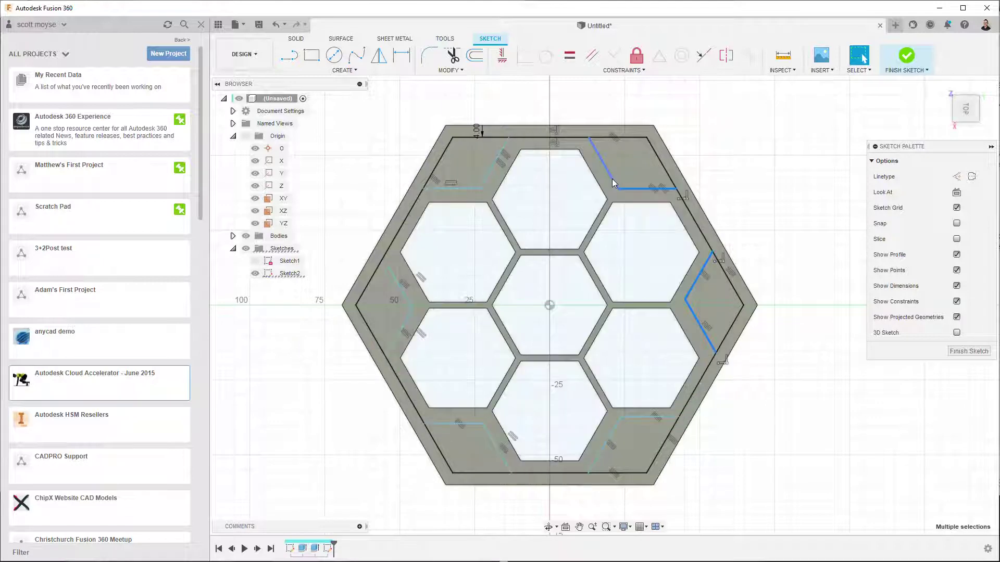
{"action": "left_click", "coordinate": [488, 175], "text": "shift"}
{"action": "left_click", "coordinate": [459, 189], "text": "shift"}
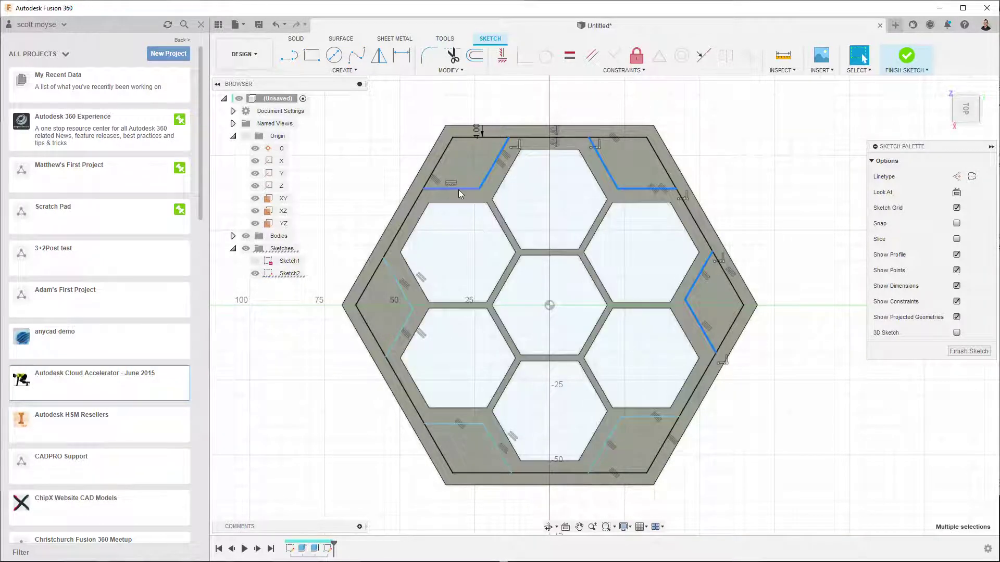
{"action": "left_click", "coordinate": [403, 295], "text": "shift"}
{"action": "left_click", "coordinate": [406, 327], "text": "shift"}
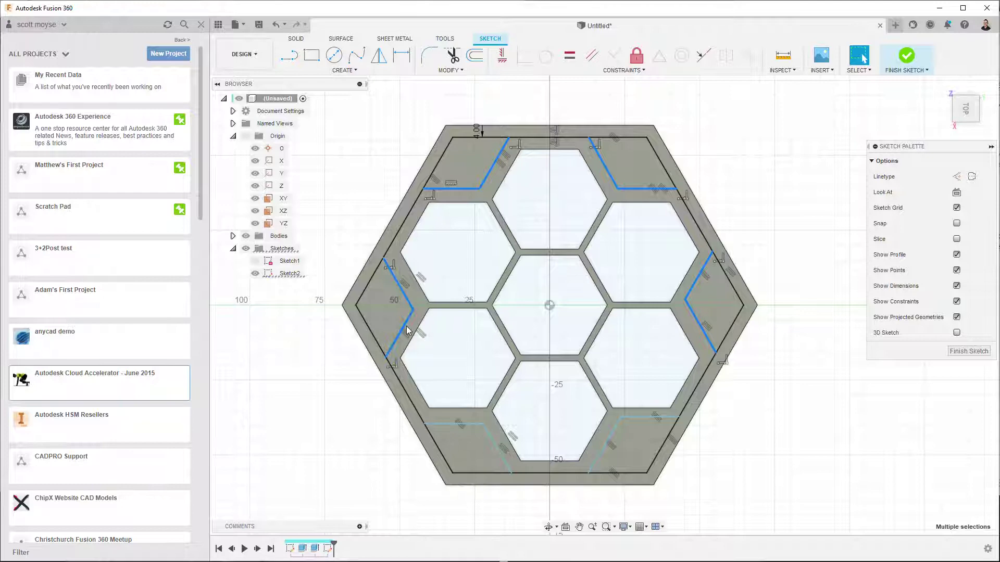
{"action": "left_click", "coordinate": [455, 426], "text": "shift"}
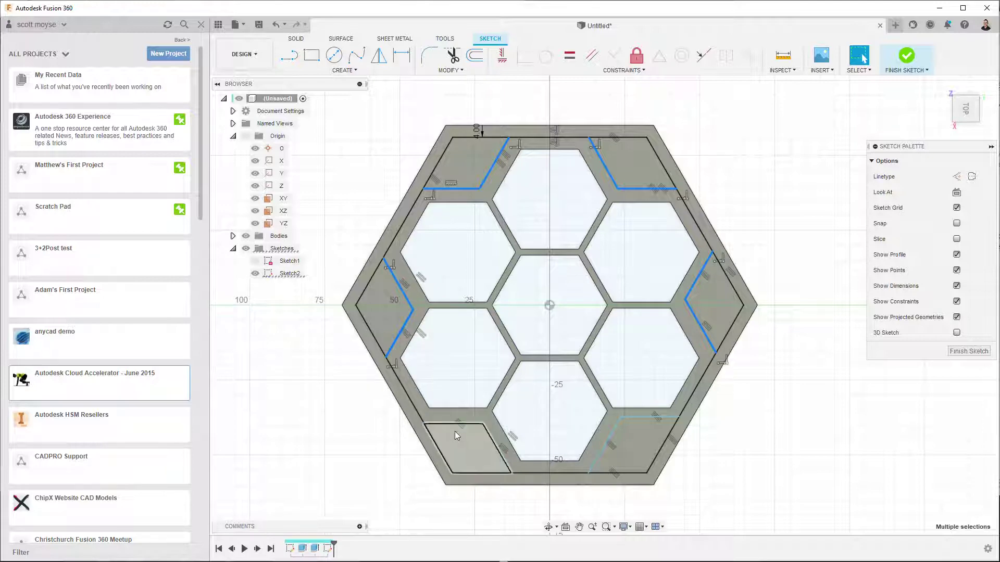
{"action": "left_click", "coordinate": [495, 447], "text": "shift"}
{"action": "left_click", "coordinate": [604, 445], "text": "shift"}
{"action": "left_click", "coordinate": [637, 417], "text": "shift"}
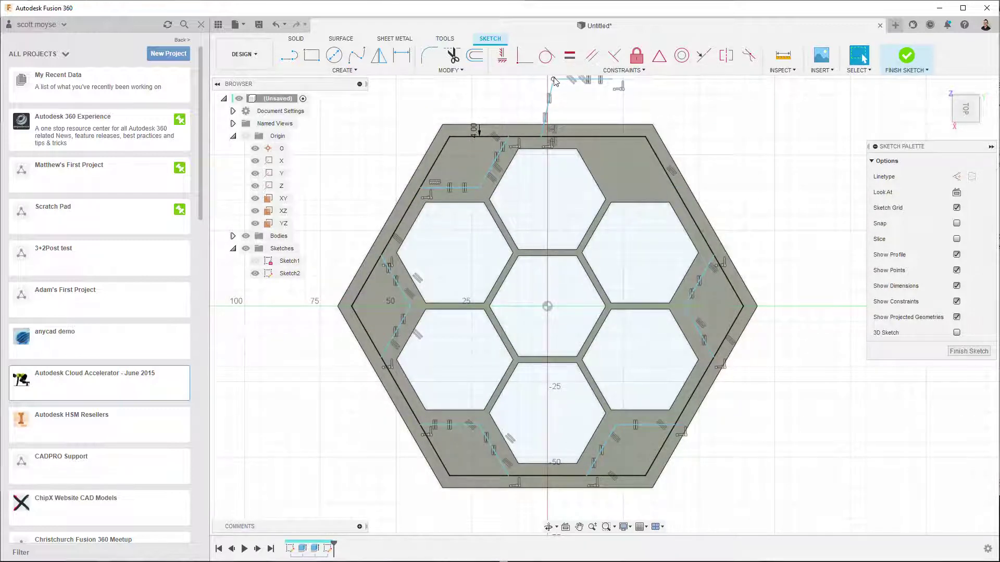
- Reposition the displaced upper-right corner lines beside the small hexagons and make their sloping segment parallel to the adjacent hexagon edge
{"action": "left_click_drag", "start_coordinate": [553, 79], "coordinate": [615, 171]}
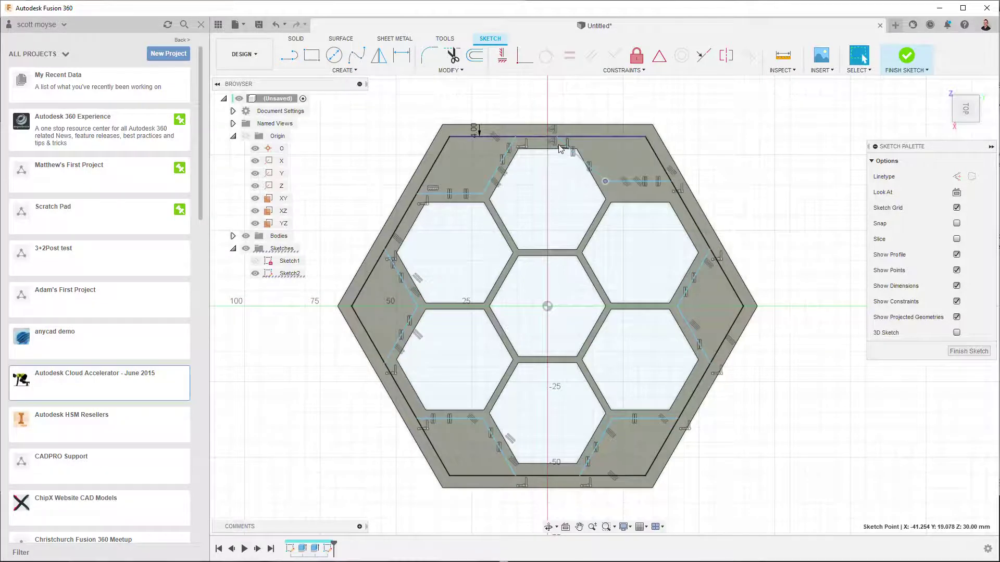
{"action": "left_click_drag", "start_coordinate": [563, 138], "coordinate": [592, 162]}
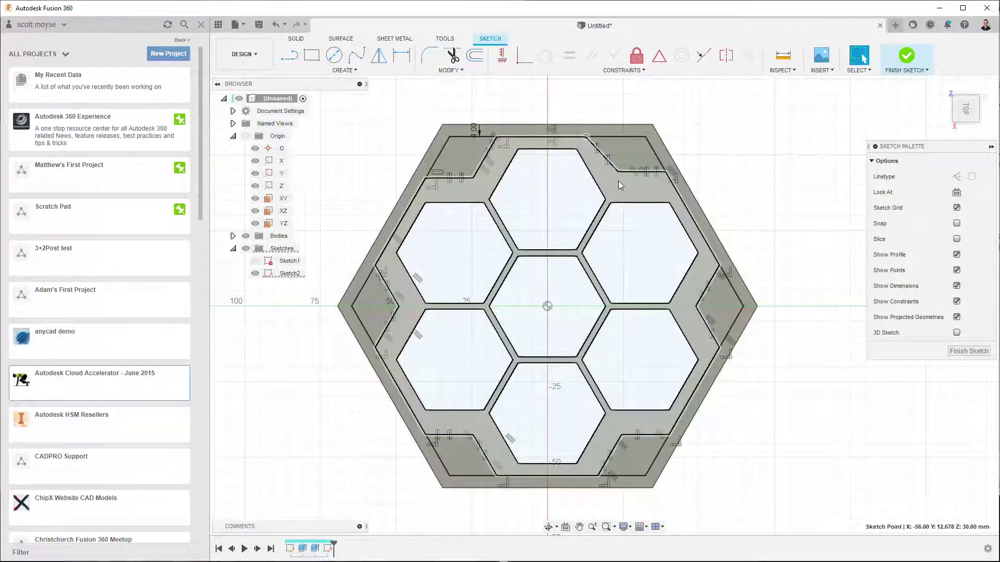
{"action": "left_click", "coordinate": [564, 200]}
{"action": "left_click", "coordinate": [558, 106]}
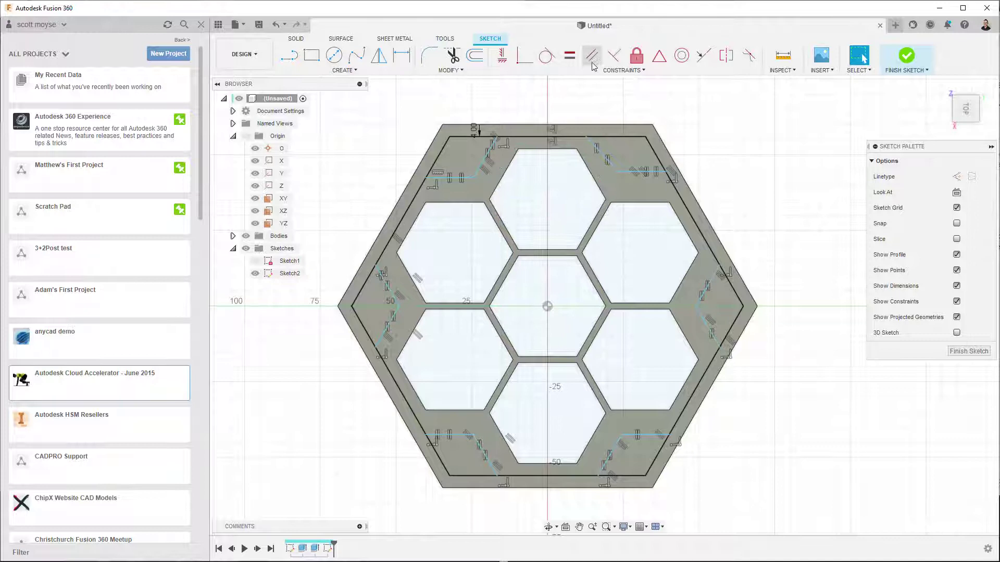
{"action": "mouse_move", "coordinate": [618, 171]}
{"action": "left_mouse_down"}
{"action": "mouse_move", "coordinate": [591, 174]}
{"action": "mouse_move", "coordinate": [645, 186]}
{"action": "left_mouse_up"}
{"action": "left_click", "coordinate": [642, 208]}
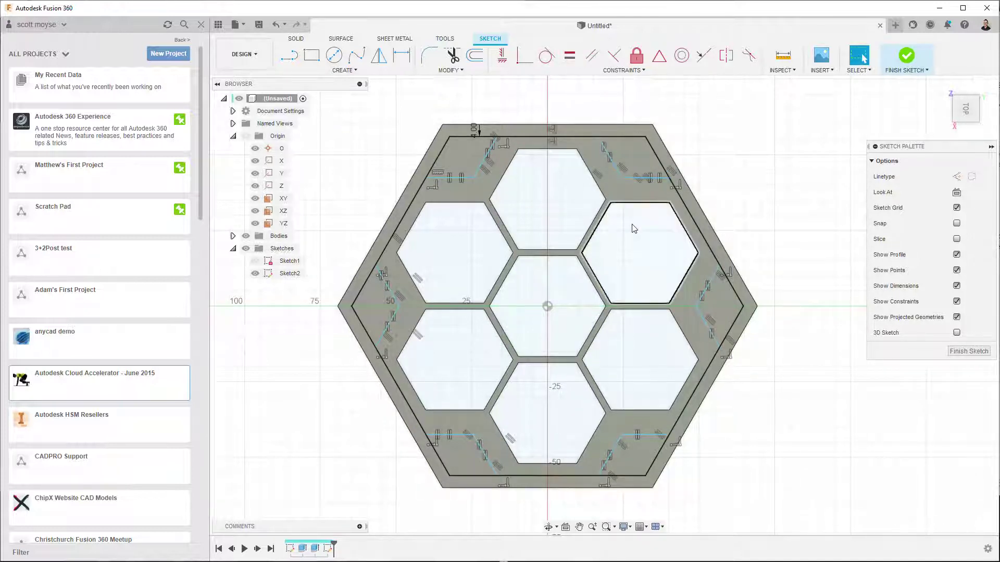
{"action": "left_click_drag", "start_coordinate": [622, 181], "coordinate": [615, 191]}
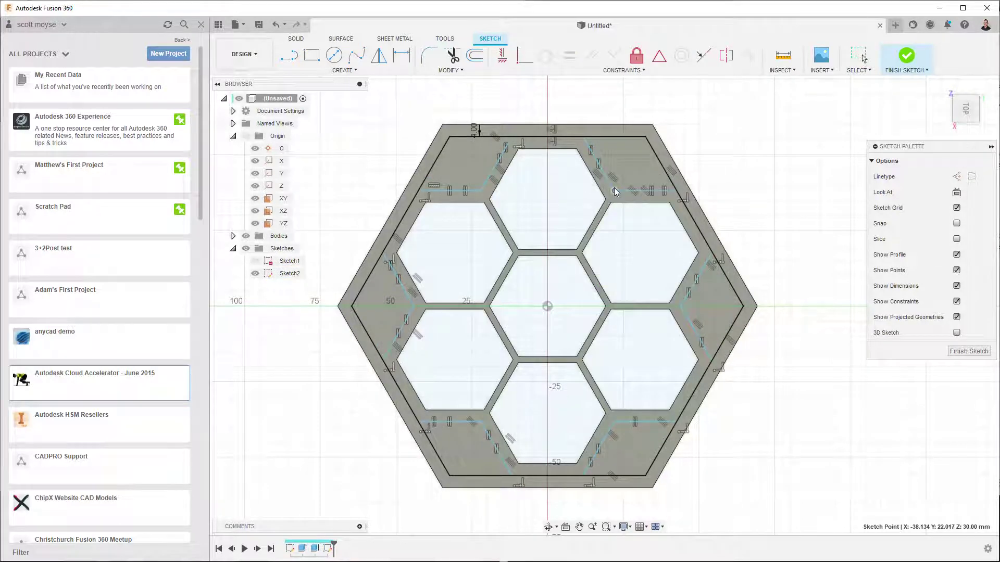
{"action": "left_click", "coordinate": [767, 148]}
- Cut-extrude the honeycomb wall profile inside the corner outlines, extending to the opposite stepped face with a -3 mm offset
{"action": "key", "text": "e"}
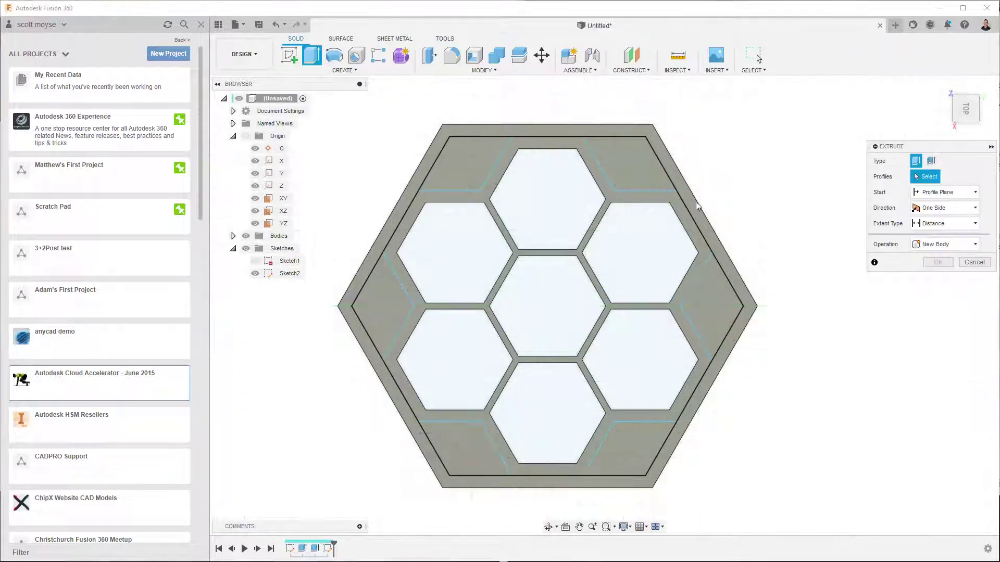
{"action": "left_click", "coordinate": [677, 203]}
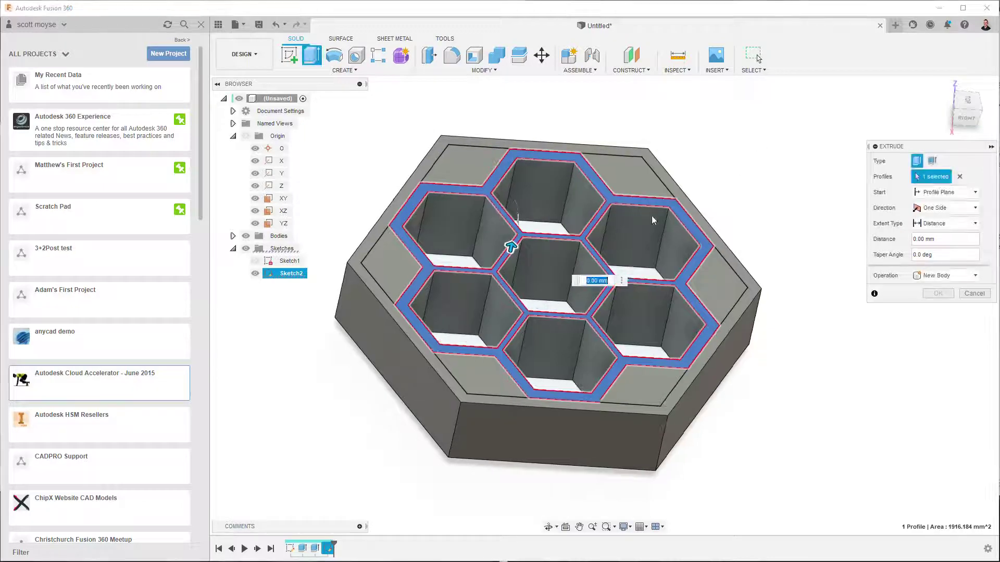
{"action": "left_click_drag", "start_coordinate": [511, 235], "coordinate": [513, 290]}
{"action": "middle_click_drag", "start_coordinate": [542, 334], "coordinate": [570, 240], "text": "shift"}
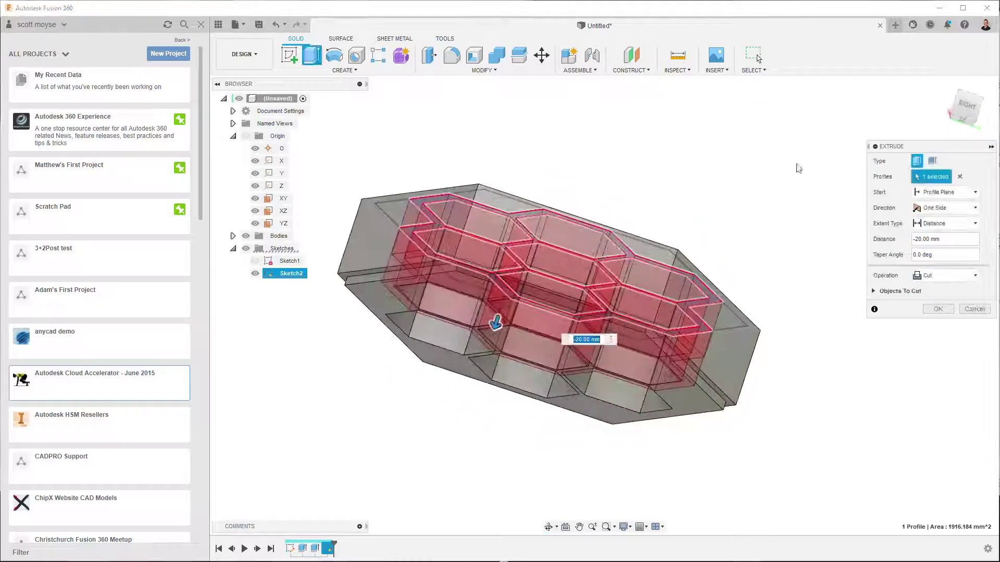
{"action": "left_click", "coordinate": [937, 223]}
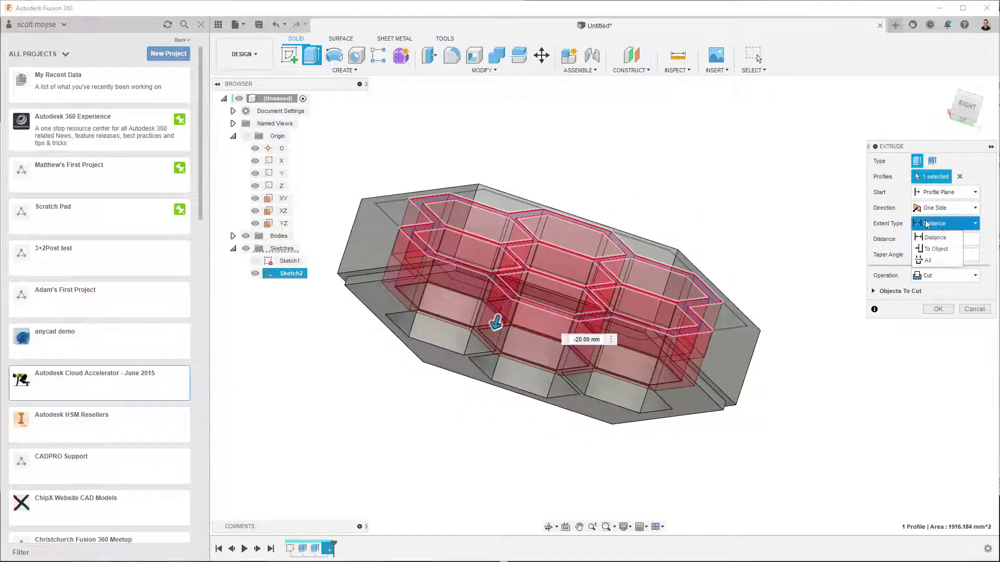
{"action": "left_click", "coordinate": [937, 235]}
{"action": "left_click", "coordinate": [389, 305]}
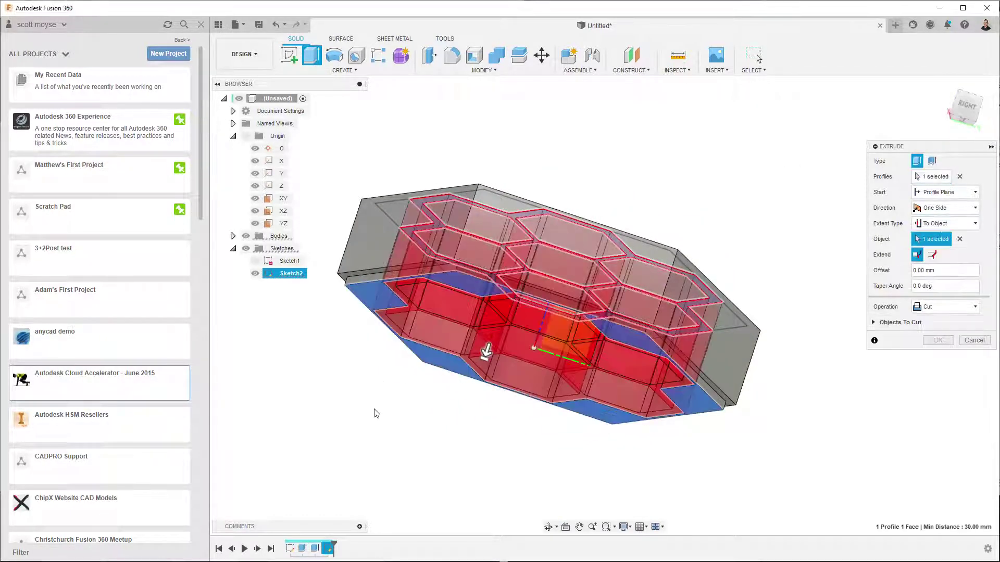
{"action": "left_click_drag", "start_coordinate": [942, 270], "coordinate": [867, 265]}
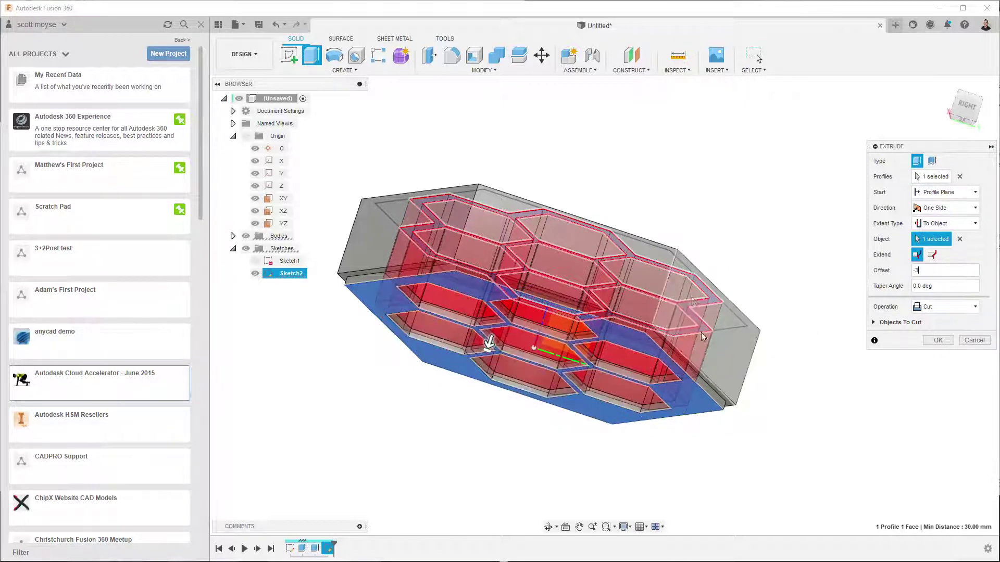
{"action": "middle_click_drag", "start_coordinate": [703, 336], "coordinate": [834, 347], "text": "shift"}
{"action": "left_click", "coordinate": [933, 342]}
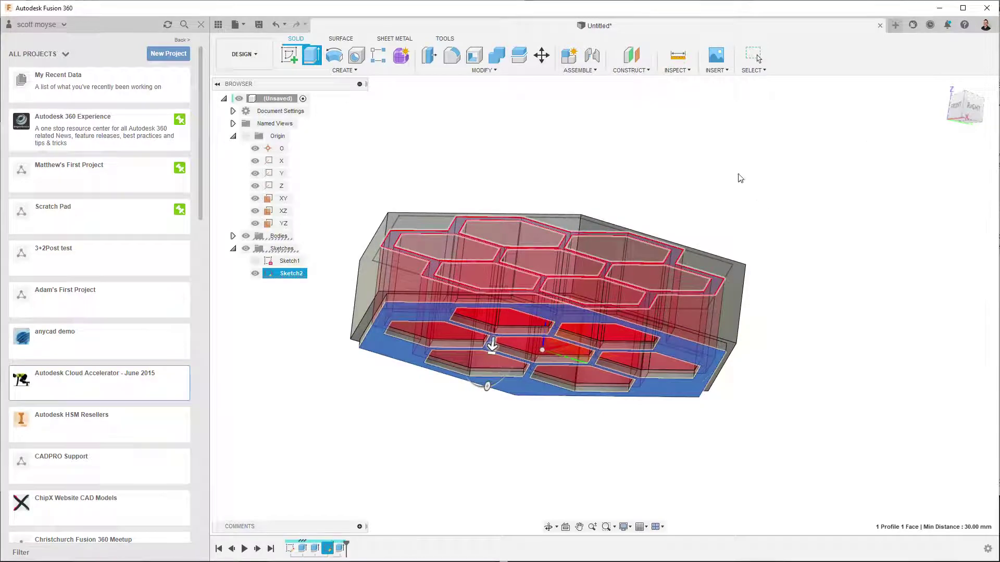
{"action": "middle_click_drag", "start_coordinate": [695, 134], "coordinate": [689, 239], "text": "shift"}
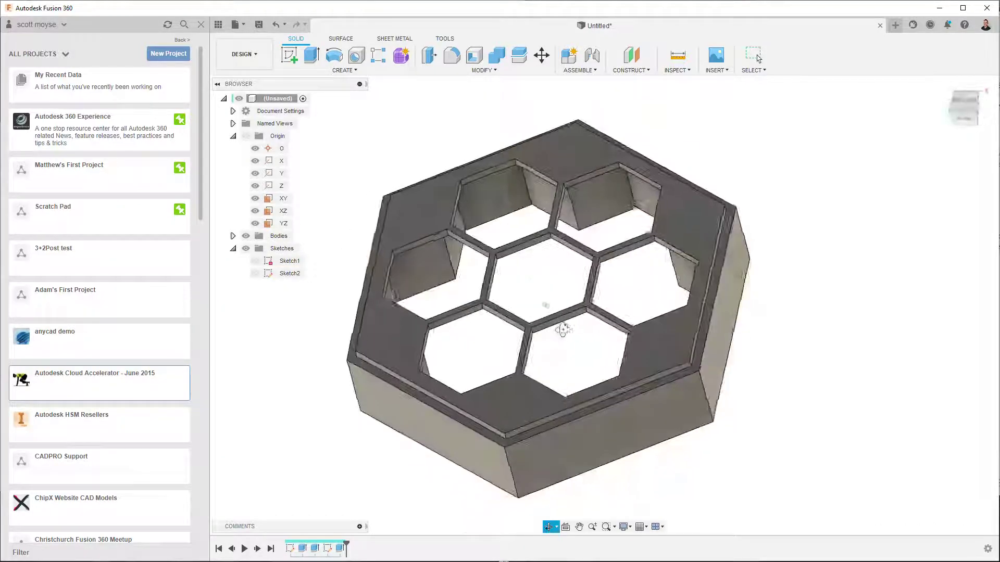